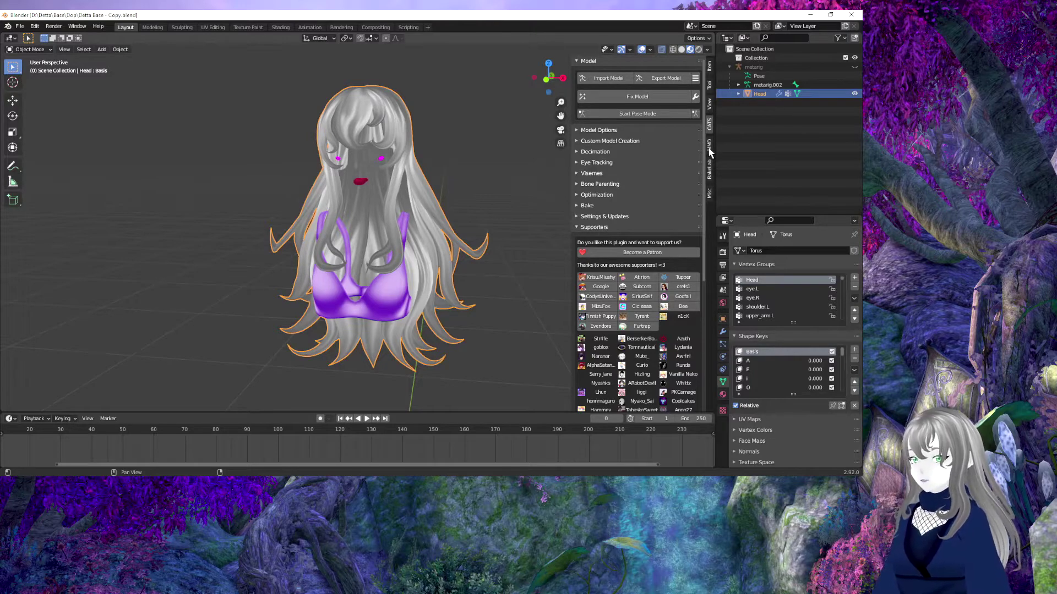
Step: Switch the N-panel sidebar from the CATS panel to MMD Tools
click(710, 152)
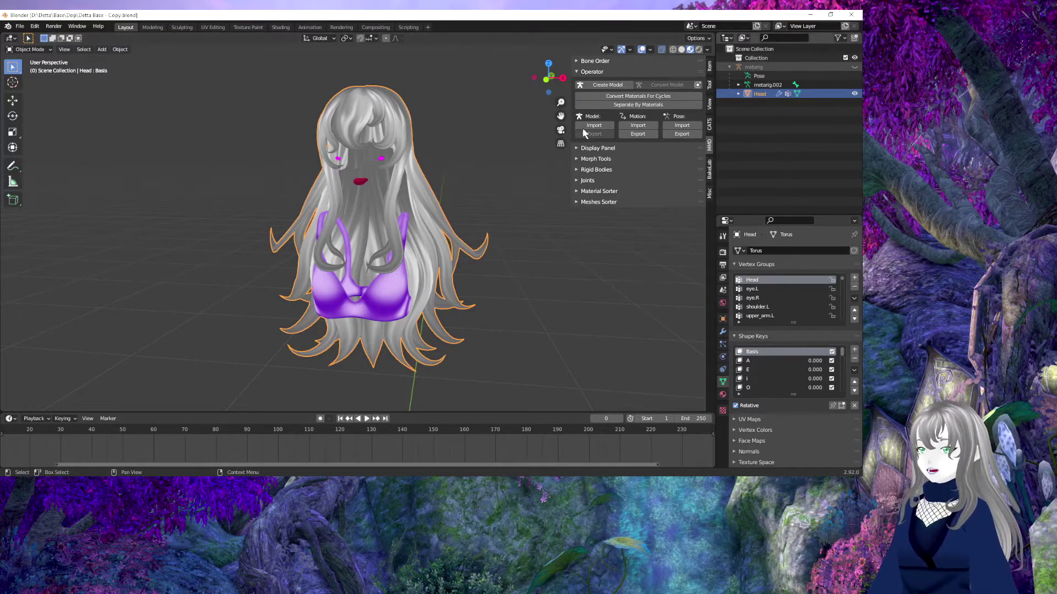
Step: Show bones through the mesh with X-ray and create a New MMD Model root object
key(alt+z)
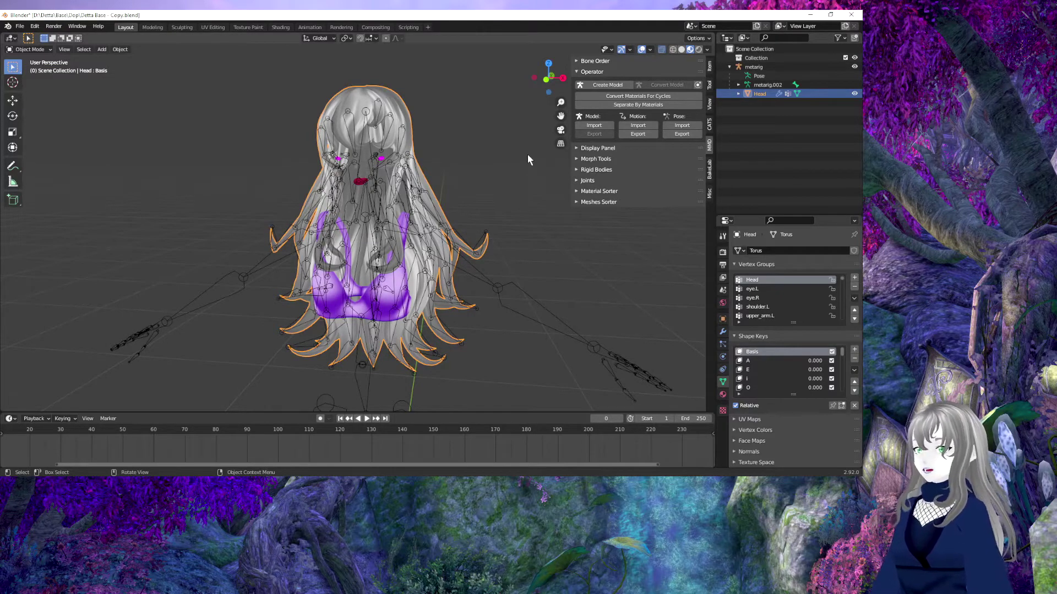
click(615, 86)
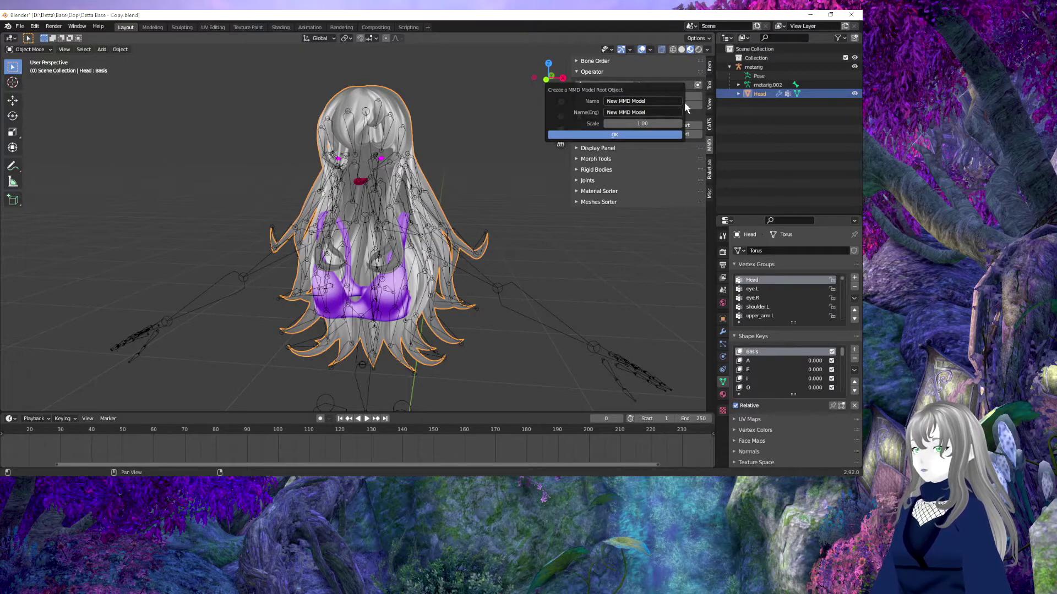
click(616, 134)
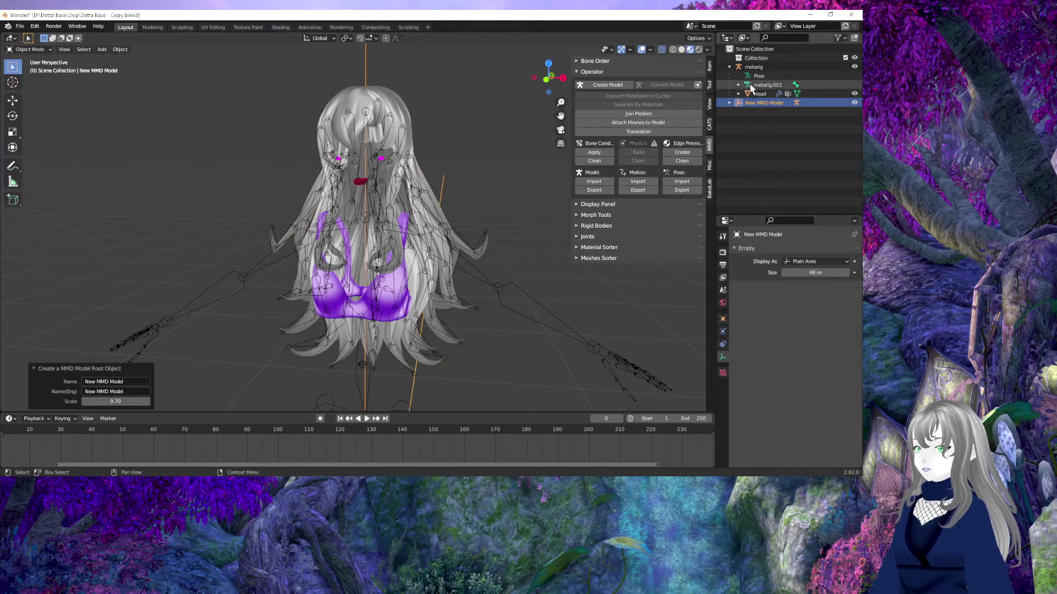
Step: Select the metarig armature and add the New MMD Model root to the selection
ctrl+click(760, 67)
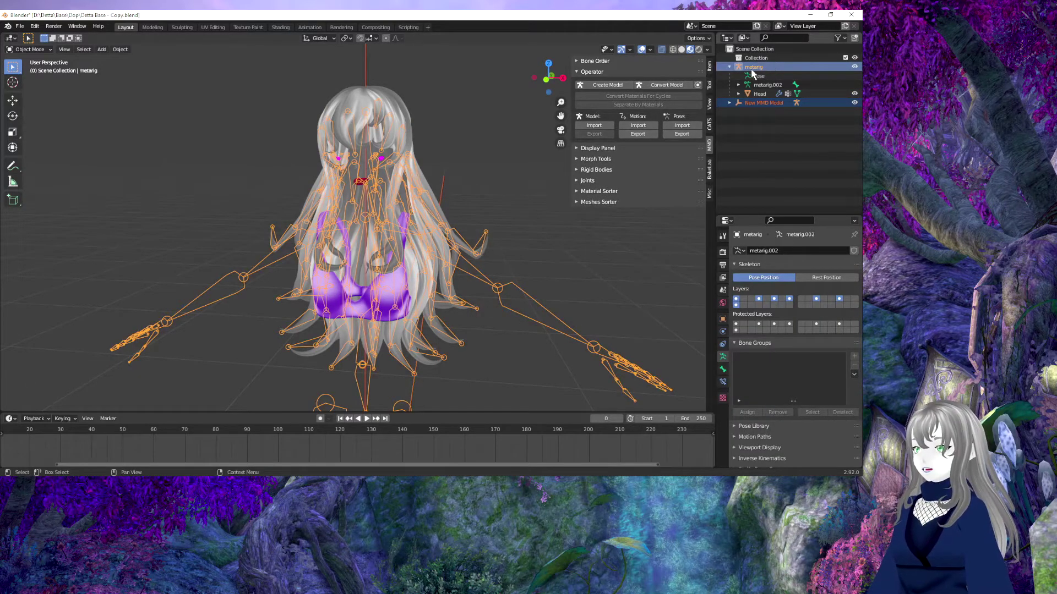
click(749, 69)
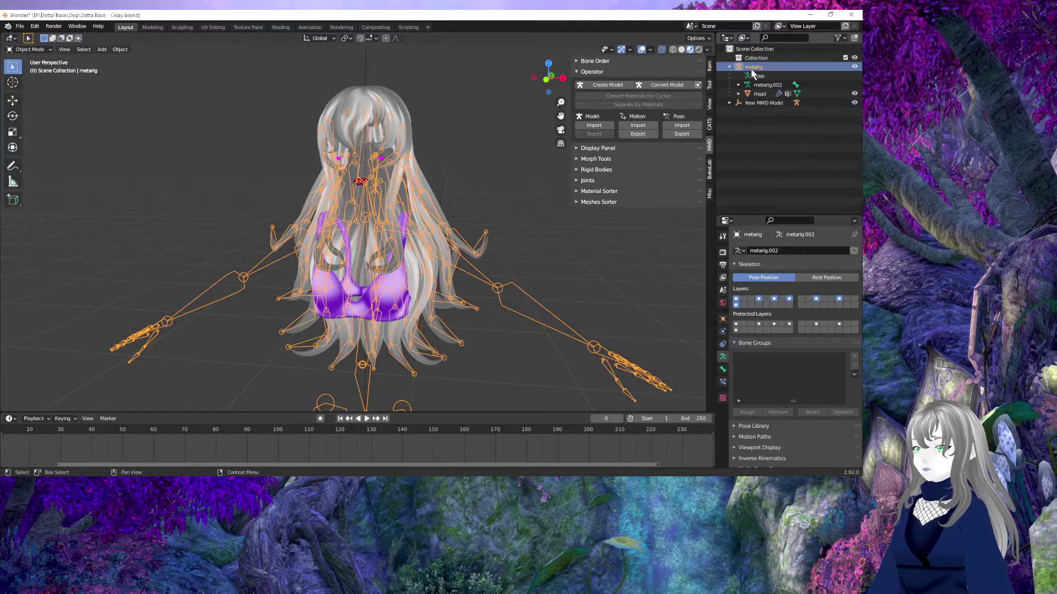
ctrl+click(760, 101)
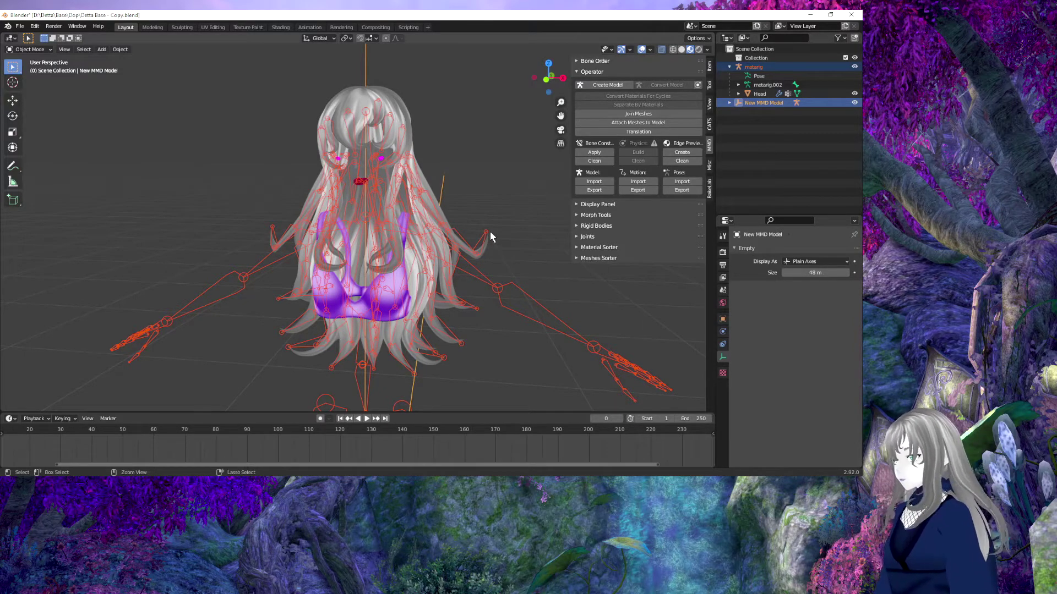
Step: Parent the metarig to the New MMD Model root object
key(ctrl+p)
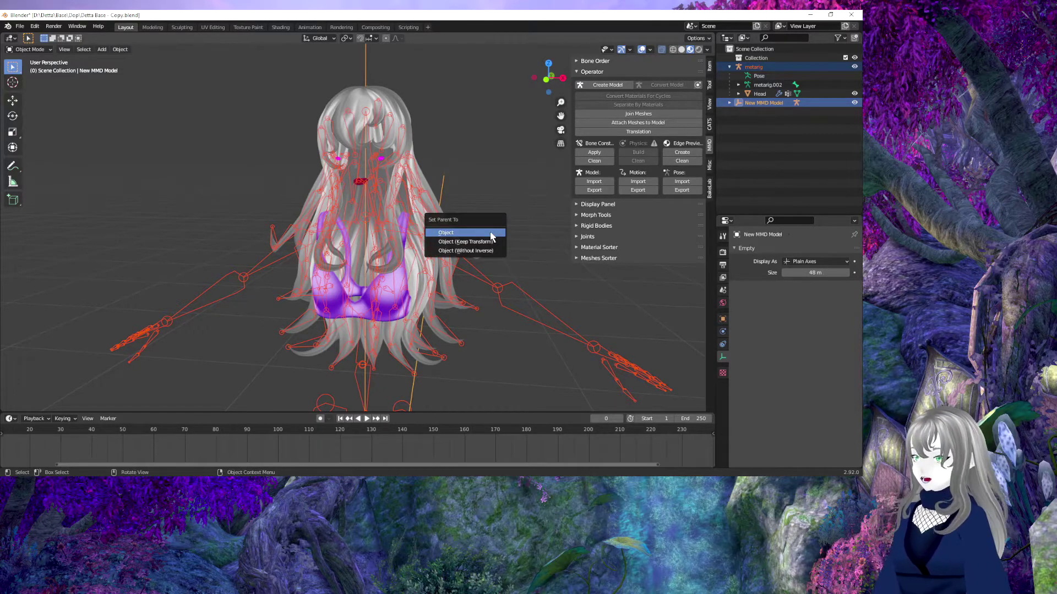
click(462, 233)
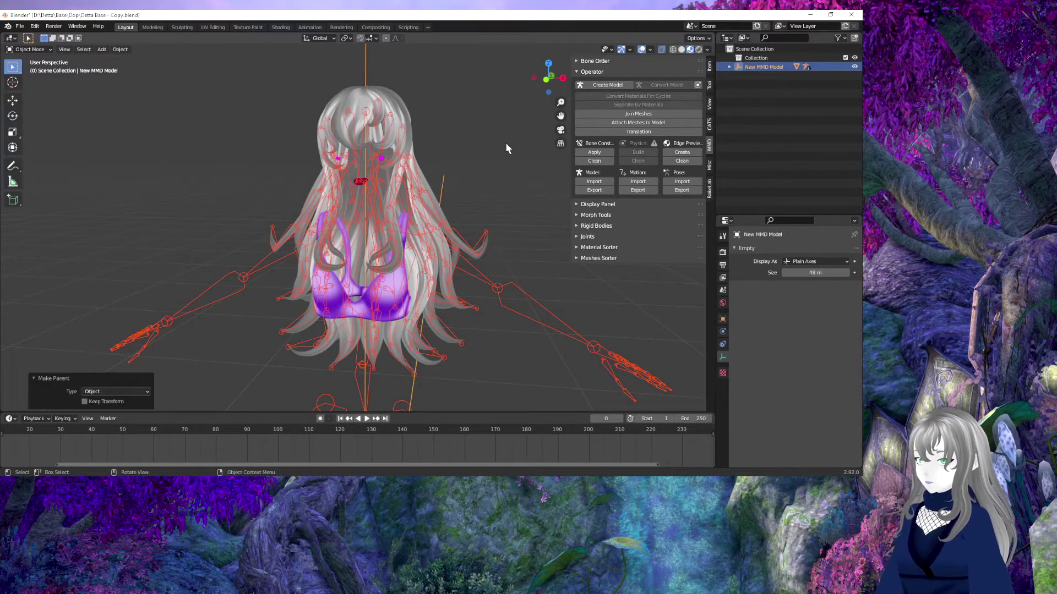
click(729, 67)
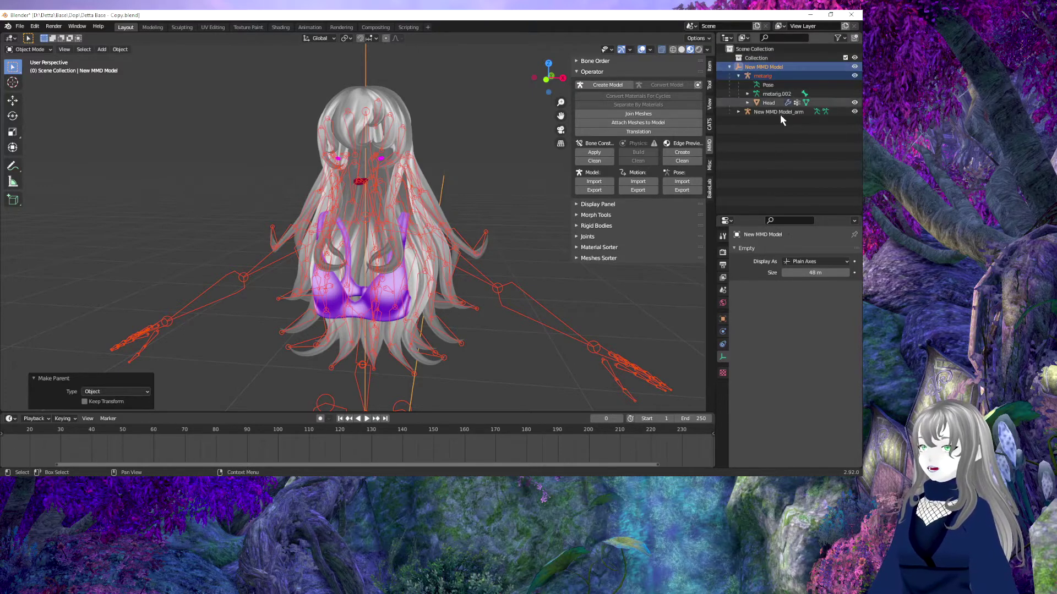
Step: Join the metarig into the New MMD Model_arm armature and expand its children
click(759, 75)
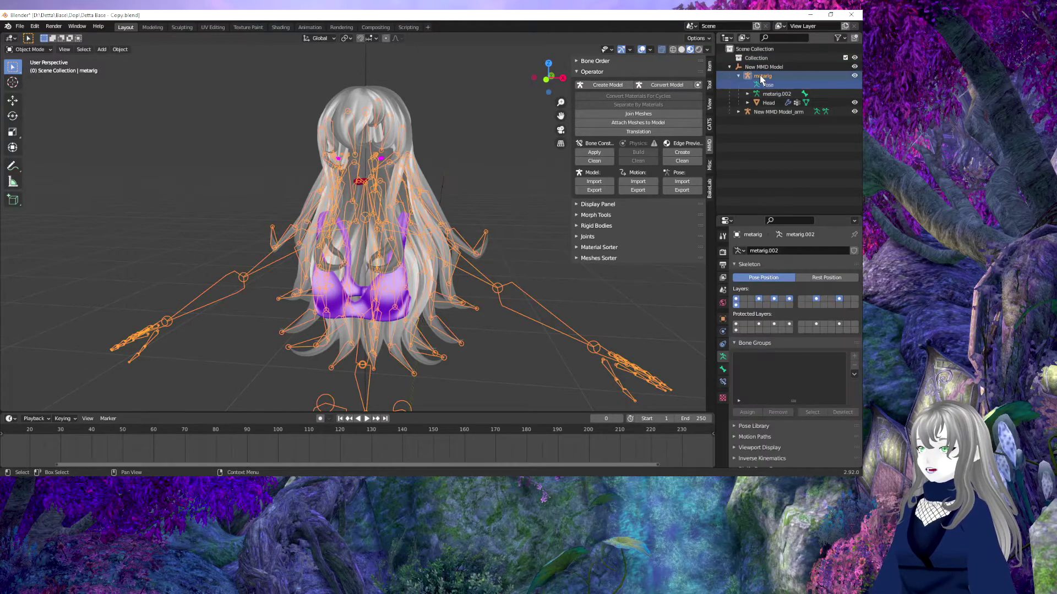
click(768, 112)
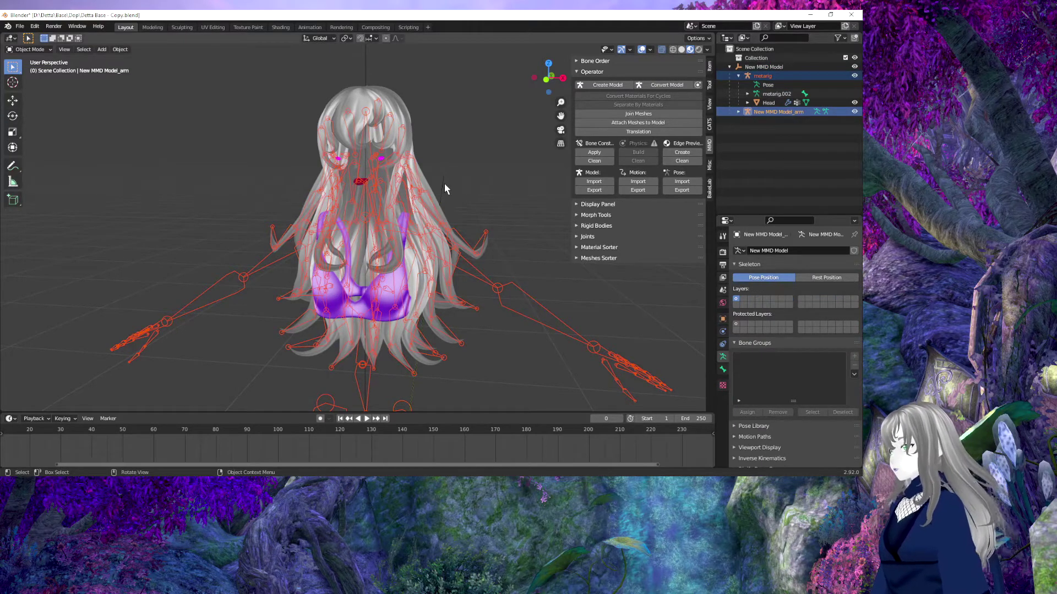
key(Delete)
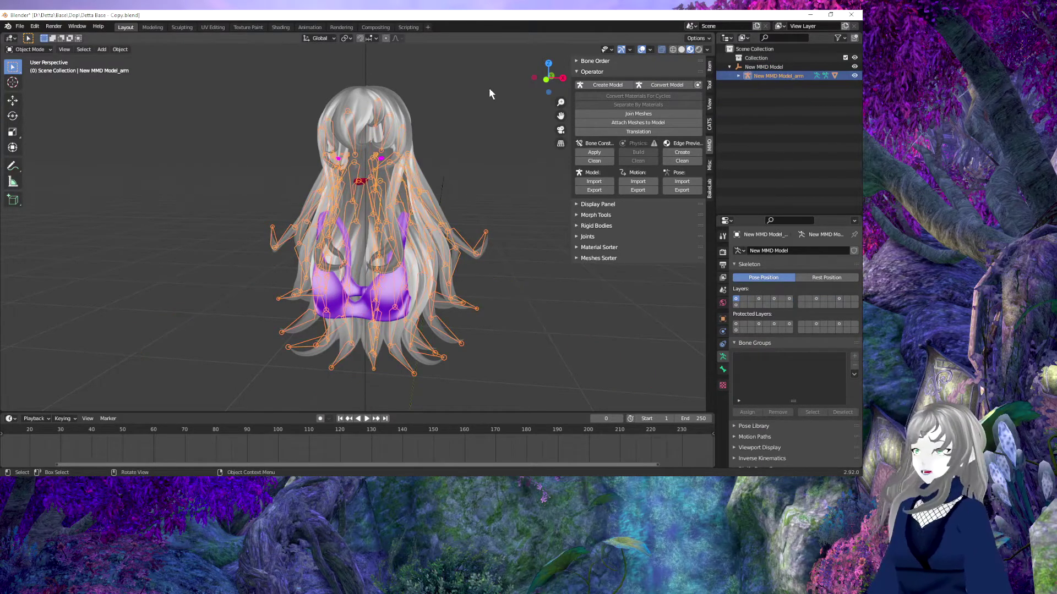
click(738, 75)
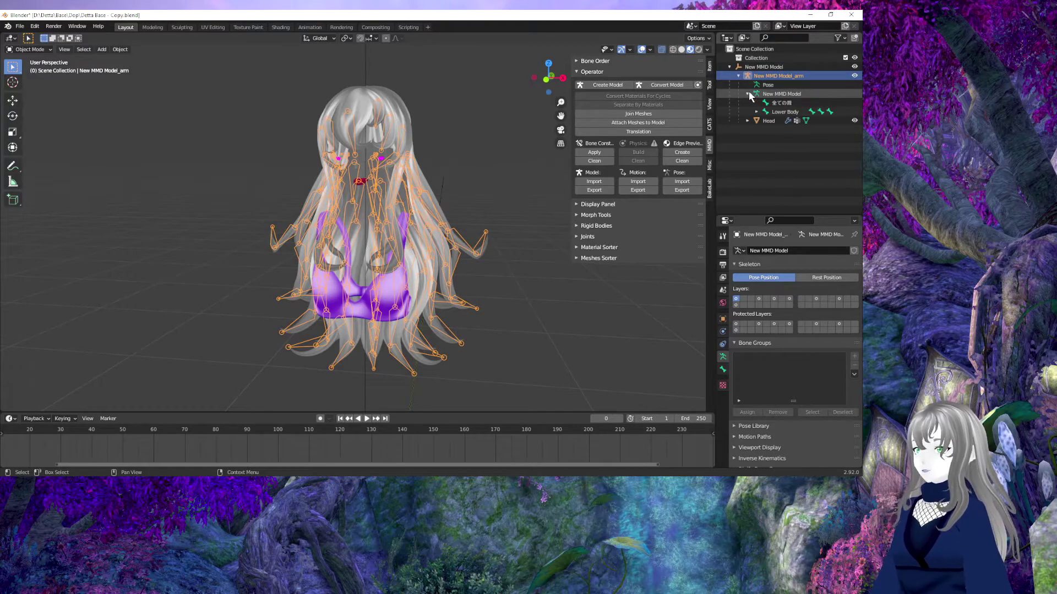
Step: In Edit Mode, lower the 全ての親 bone's tip about 48 m straight down
click(747, 94)
click(779, 102)
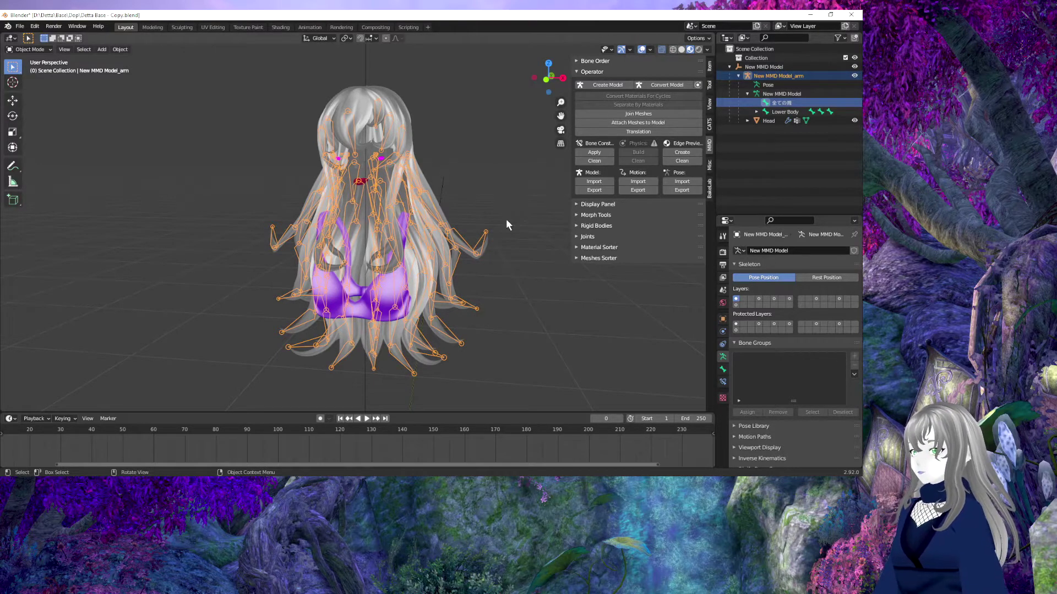
scroll(400, 285, down, 3)
scroll(401, 284, down, 2)
scroll(400, 285, down, 2)
scroll(400, 281, down, 3)
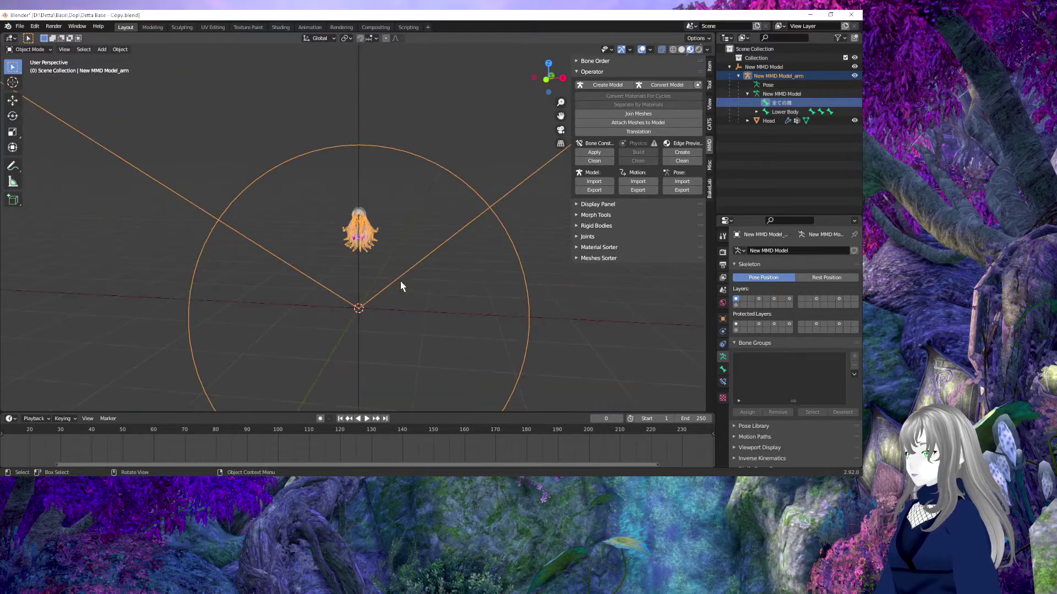
scroll(403, 265, down, 2)
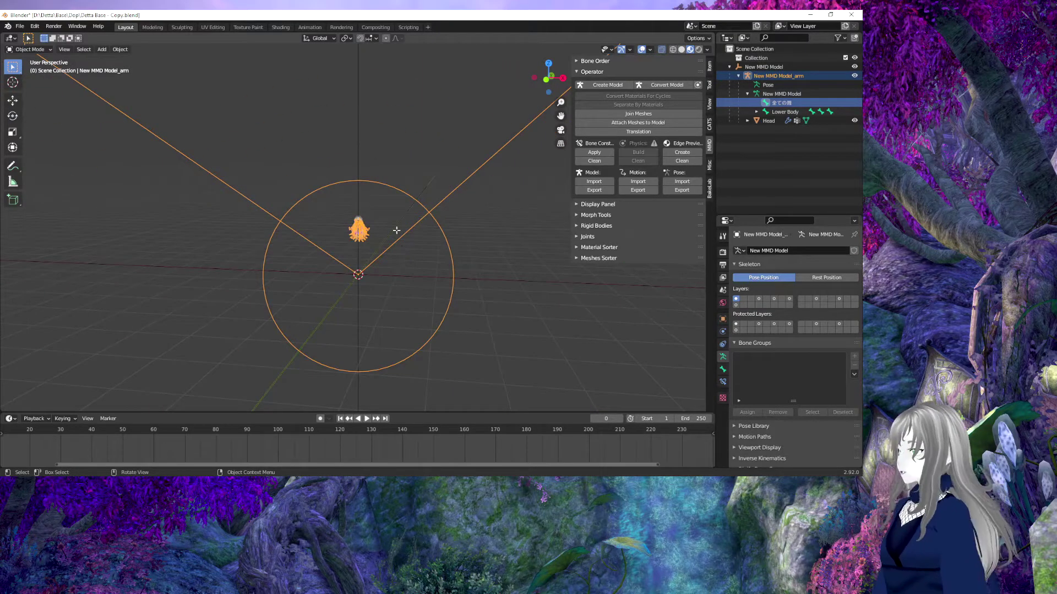
key(Tab)
scroll(388, 185, down, 2)
scroll(380, 161, down, 1)
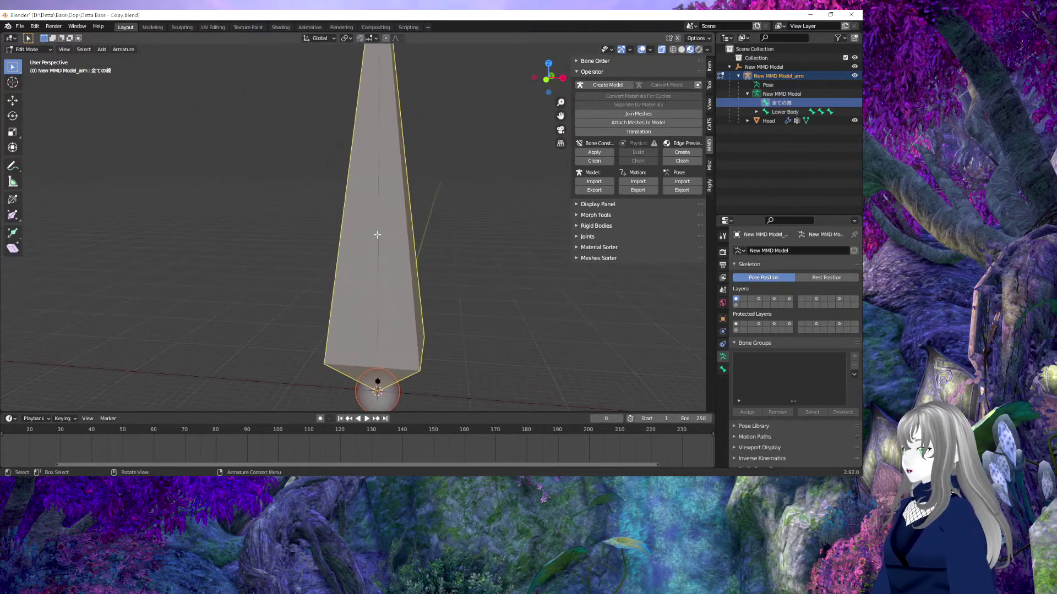
scroll(370, 128, down, 2)
click(374, 83)
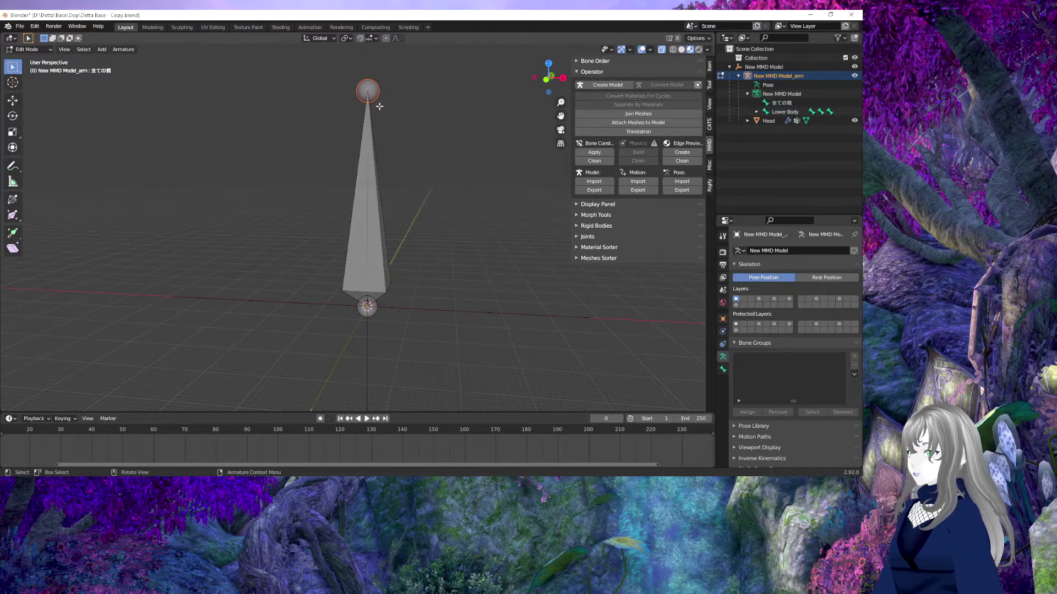
key(g)
key(z)
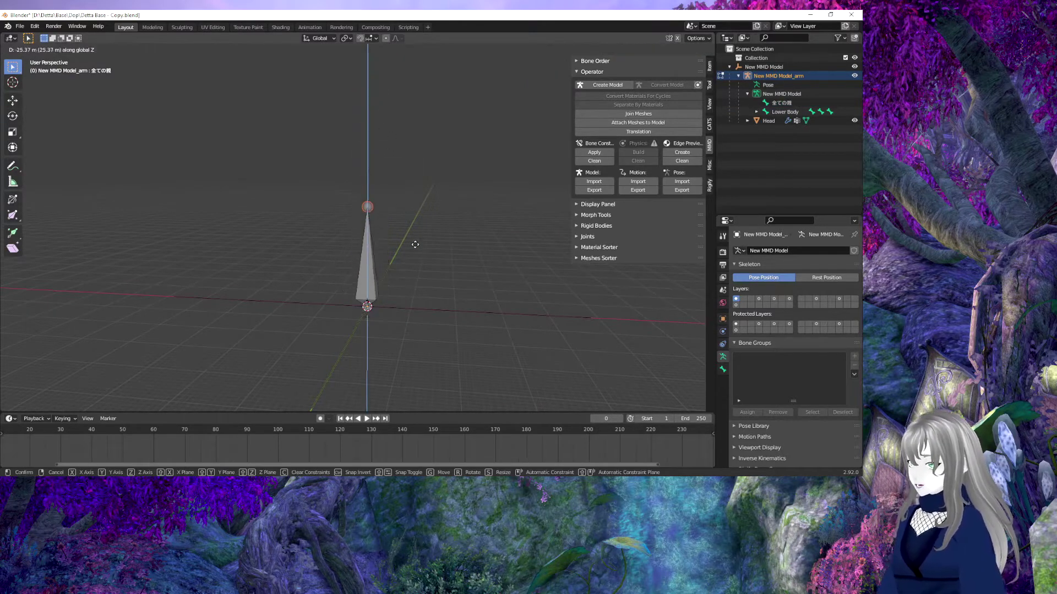
click(401, 319)
Step: Orbit and pan the view to check the shortened bone from the side
mouse_move(394, 307)
middle_down()
mouse_move(394, 268)
mouse_move(366, 255)
mouse_move(415, 336)
middle_up()
mouse_move(339, 325)
shift+middle_down()
mouse_move(302, 239)
mouse_move(303, 267)
mouse_move(325, 237)
mouse_move(302, 276)
mouse_move(330, 275)
mouse_move(333, 234)
shift+middle_up()
scroll(347, 255, up, 3)
scroll(335, 259, up, 2)
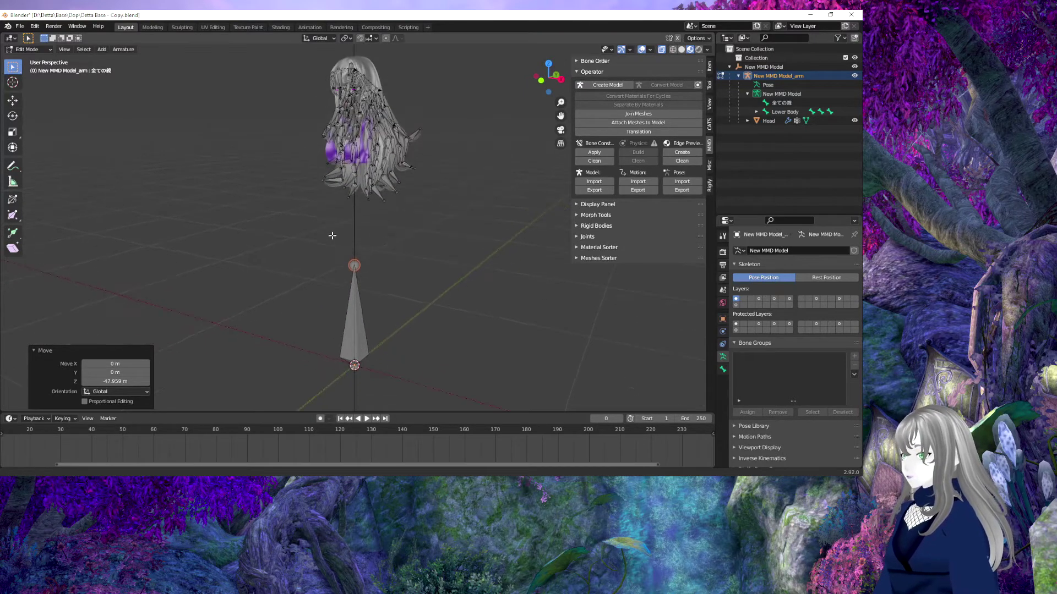
scroll(317, 272, up, 2)
mouse_move(322, 167)
middle_down()
mouse_move(303, 219)
mouse_move(453, 63)
middle_up()
mouse_move(280, 279)
middle_down()
mouse_move(272, 303)
mouse_move(263, 103)
mouse_move(261, 288)
mouse_move(265, 192)
mouse_move(273, 276)
middle_up()
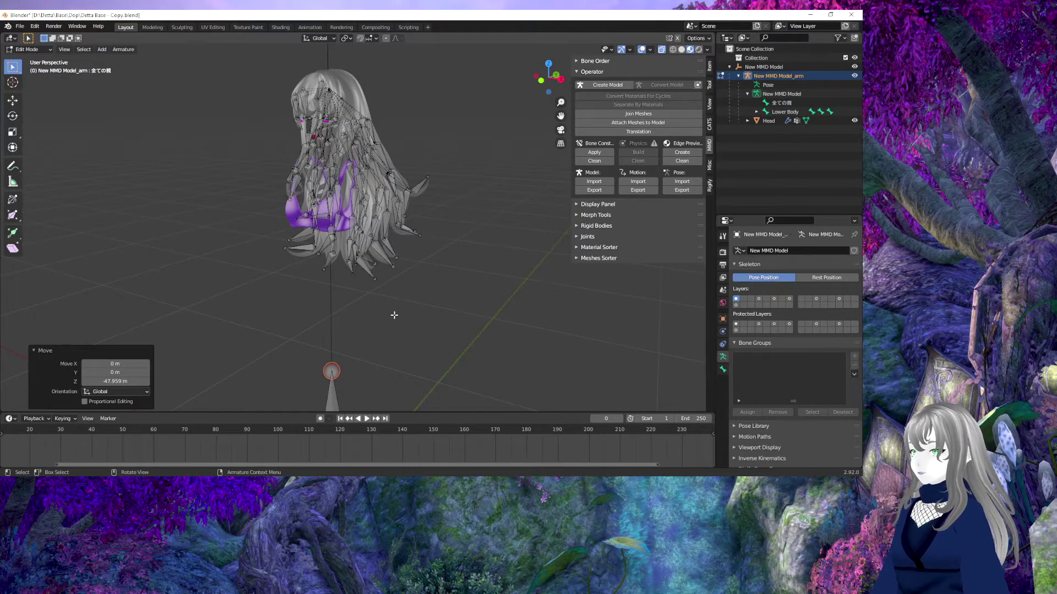
Step: Inspect the hair model from several angles, then return to bone editing
key(Tab)
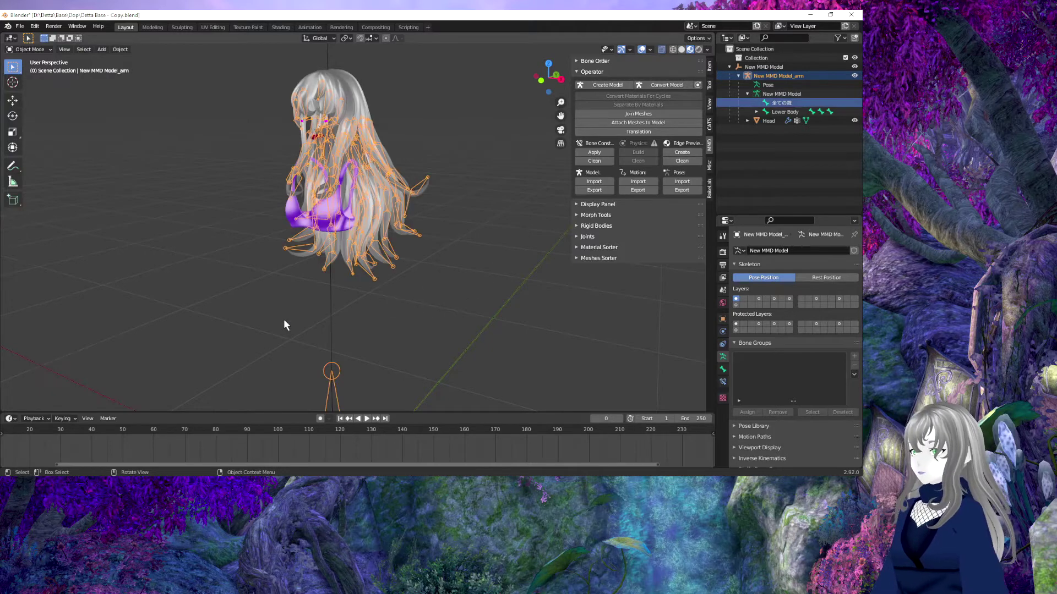
middle_drag(238, 308, 396, 203)
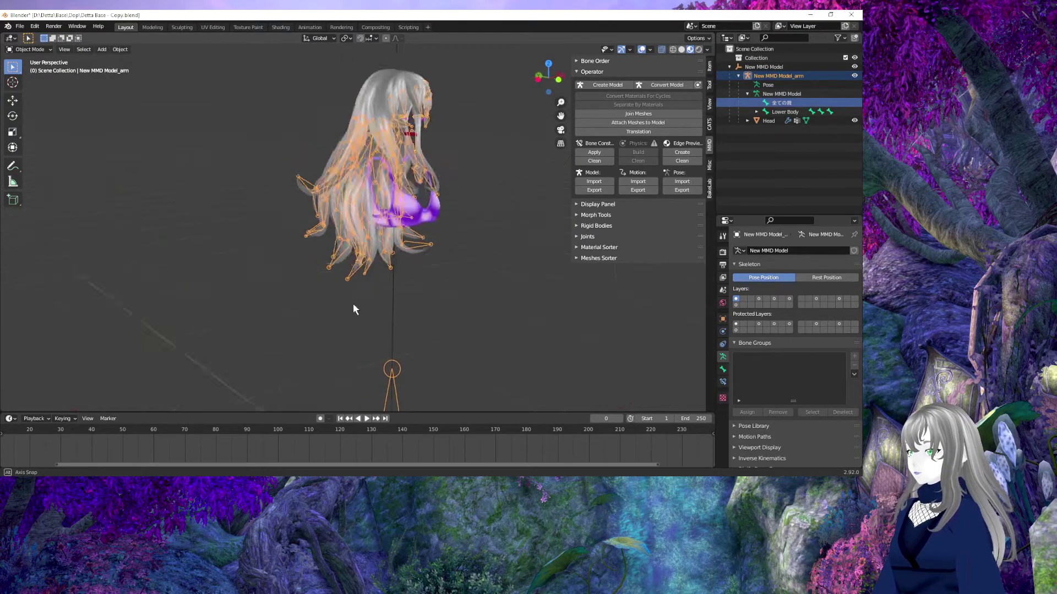
mouse_move(450, 328)
middle_down()
mouse_move(258, 297)
mouse_move(318, 305)
mouse_move(345, 328)
middle_up()
scroll(252, 295, up, 1)
scroll(272, 279, up, 3)
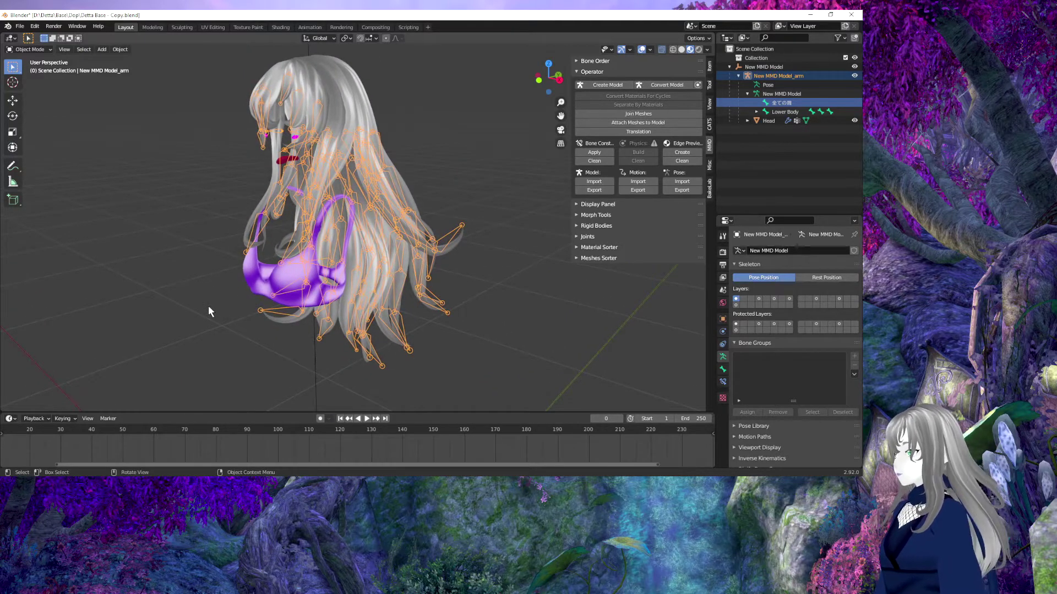
middle_drag(209, 311, 559, 181)
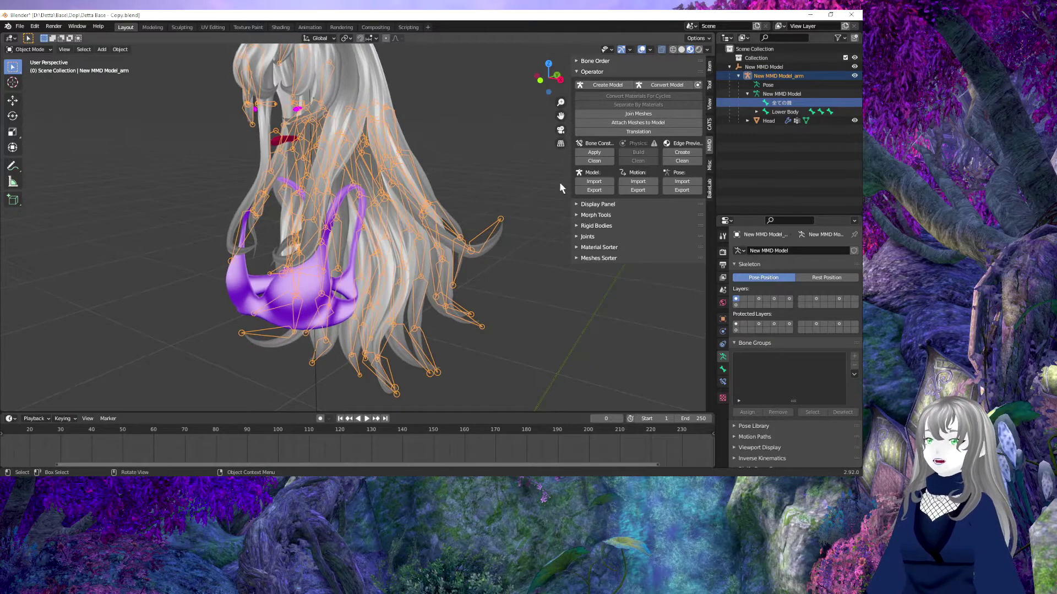
scroll(558, 182, down, 2)
scroll(413, 229, down, 2)
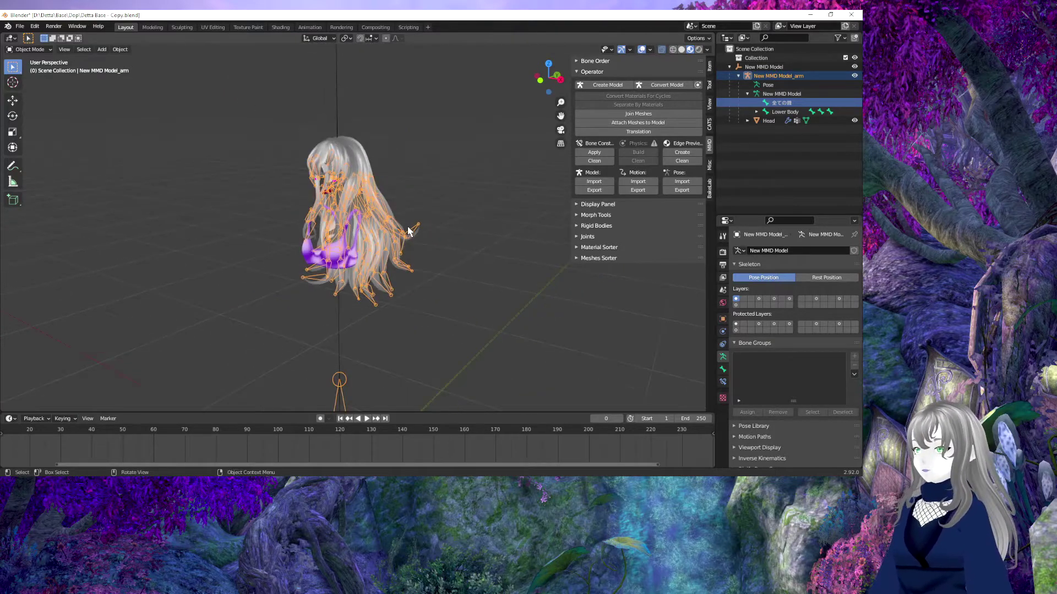
scroll(373, 169, up, 3)
key(Tab)
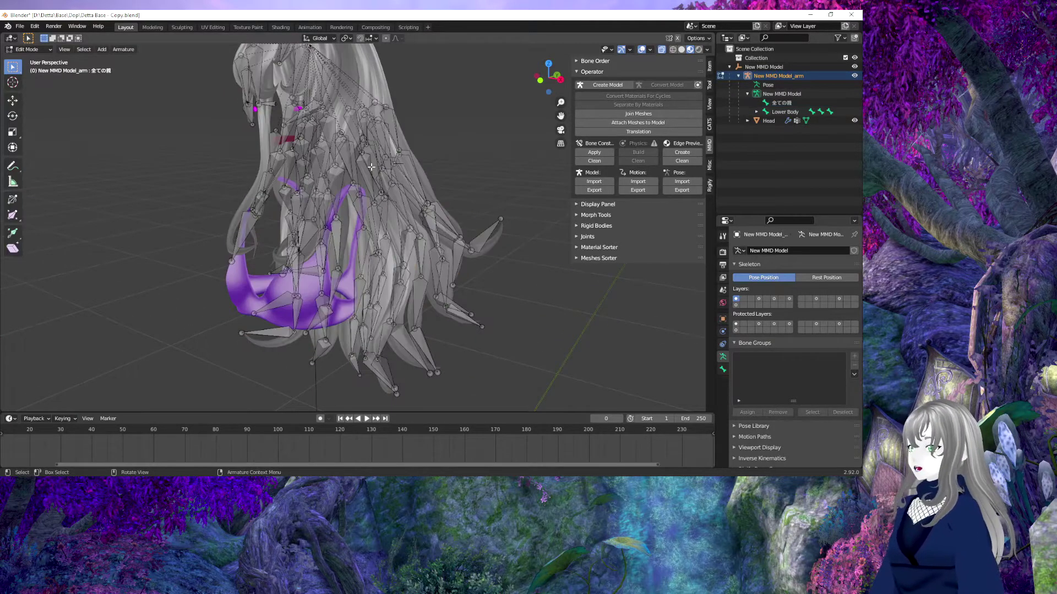
click(767, 104)
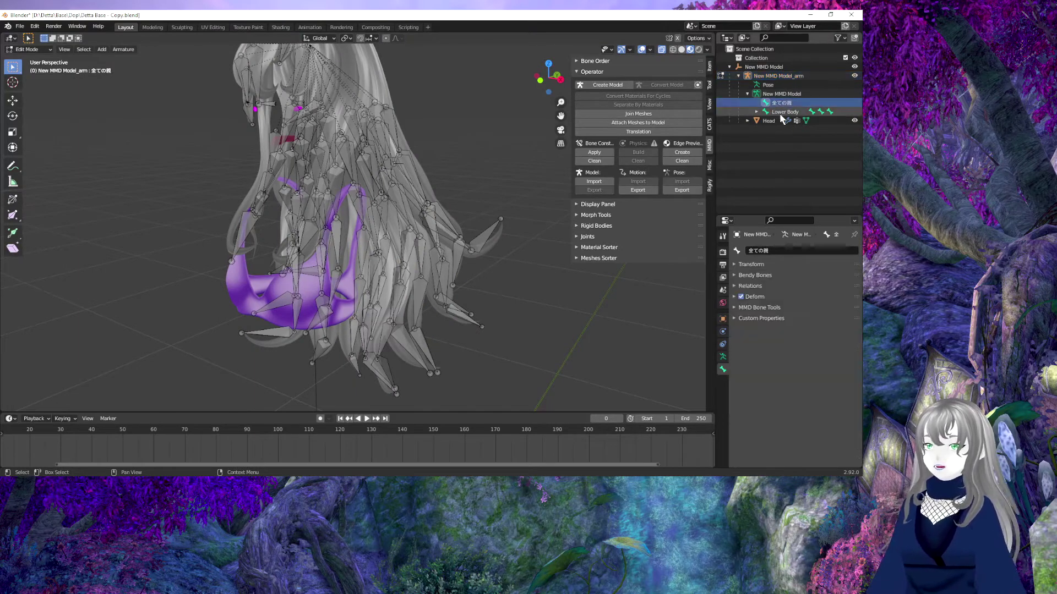
Step: Parent Lower Body under 全ての親 with Keep Offset and return to Object Mode
click(786, 112)
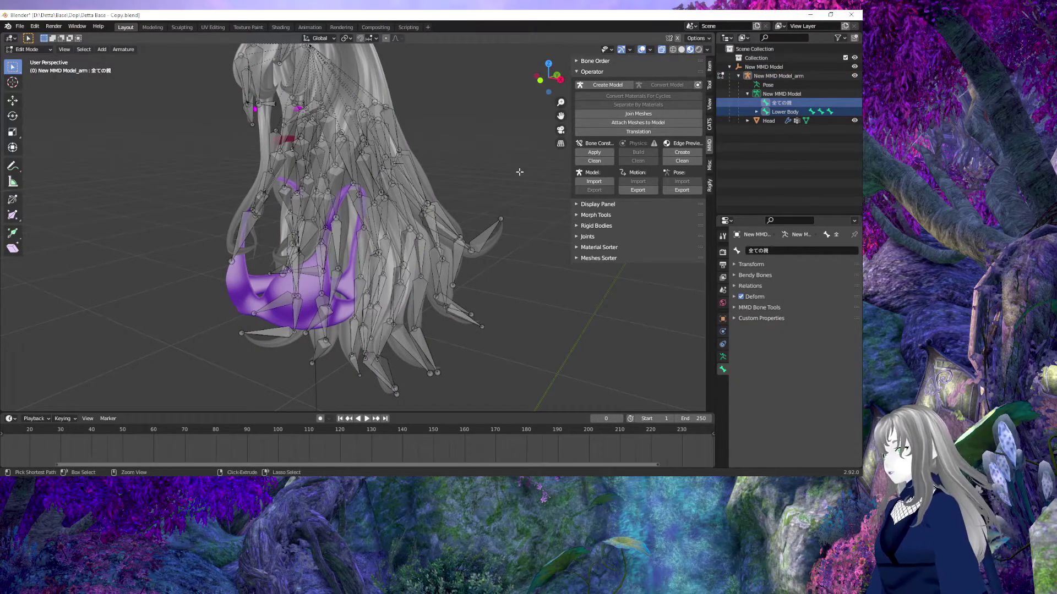
key(ctrl+p)
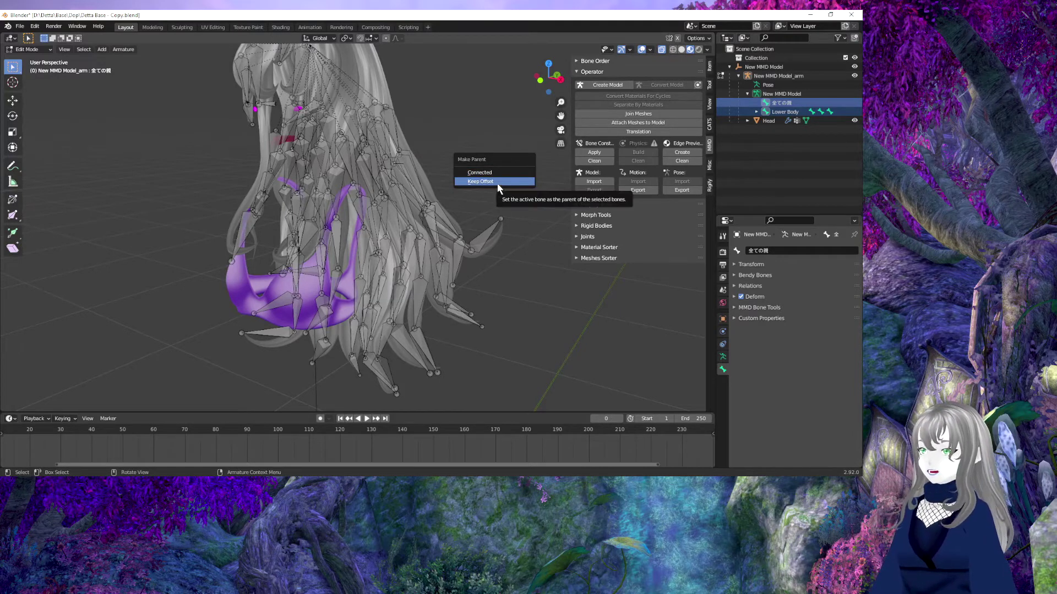
click(514, 181)
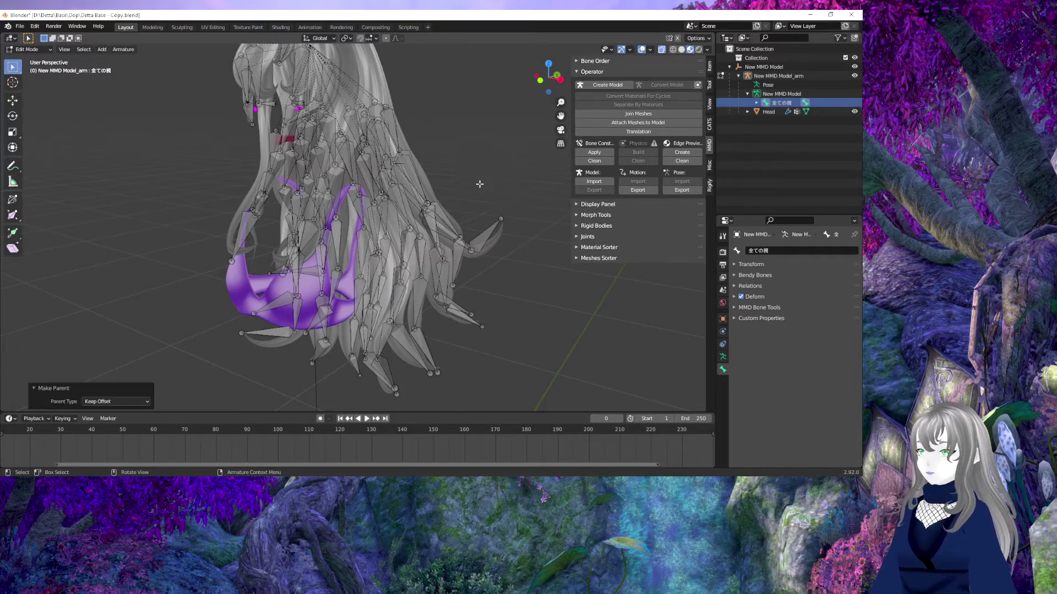
click(757, 103)
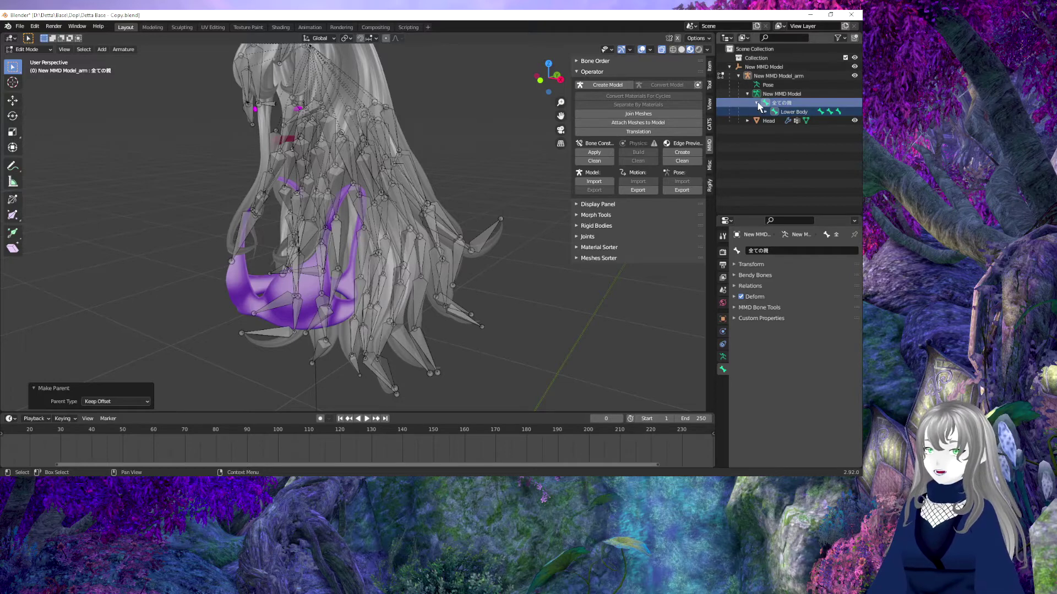
click(757, 102)
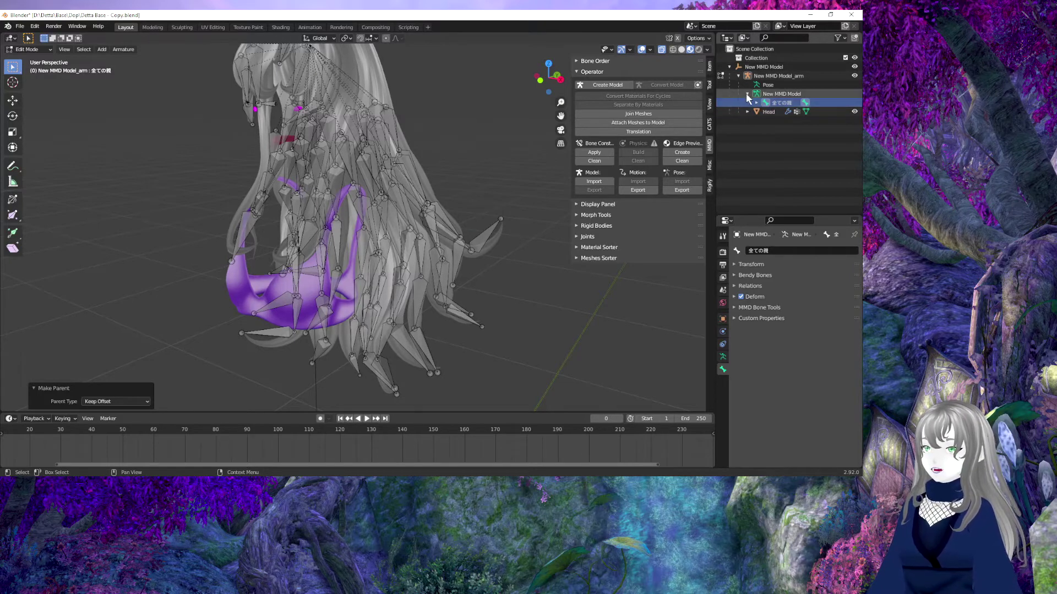
click(747, 95)
click(738, 76)
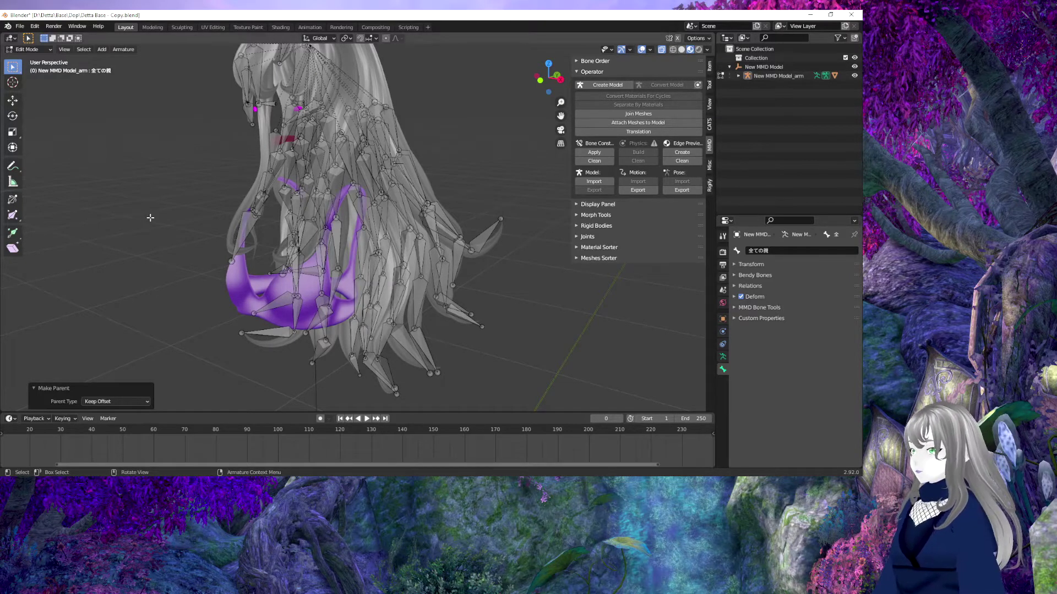
scroll(286, 196, down, 3)
key(Tab)
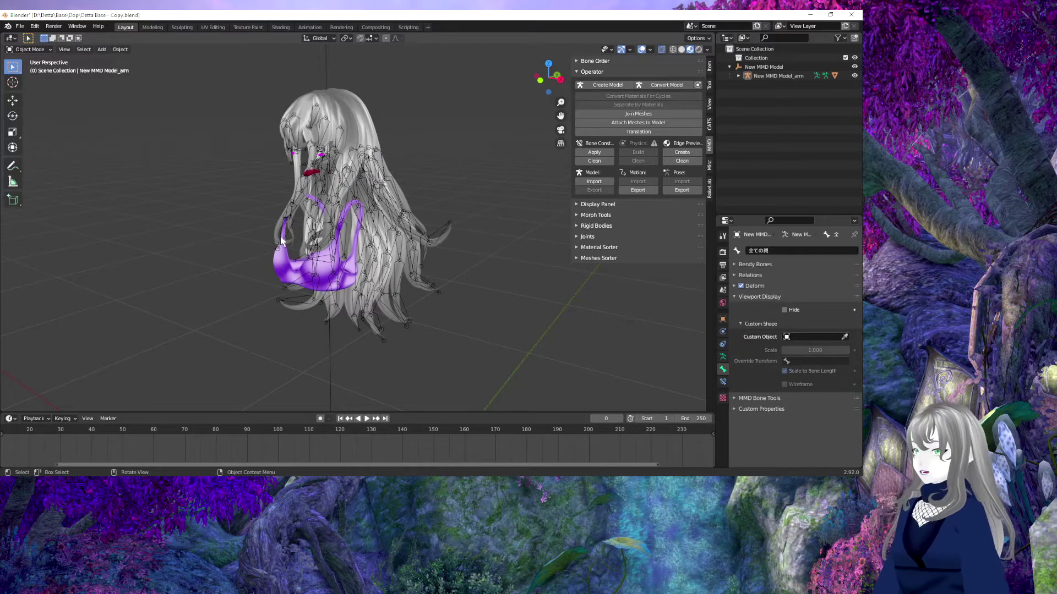
Step: Select the New MMD Model_arm armature in the outliner
click(772, 76)
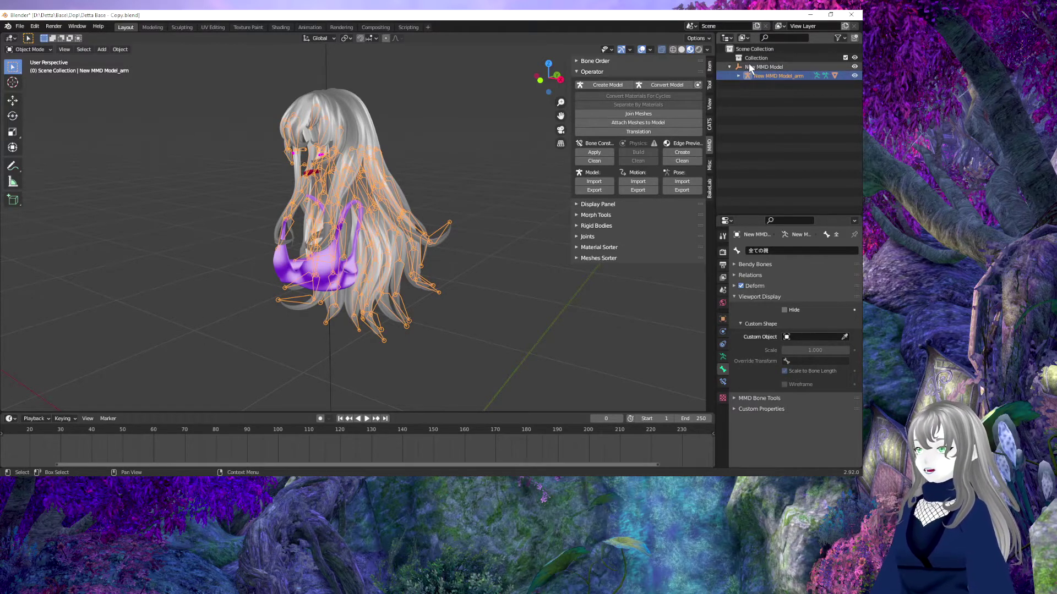
click(749, 65)
click(776, 76)
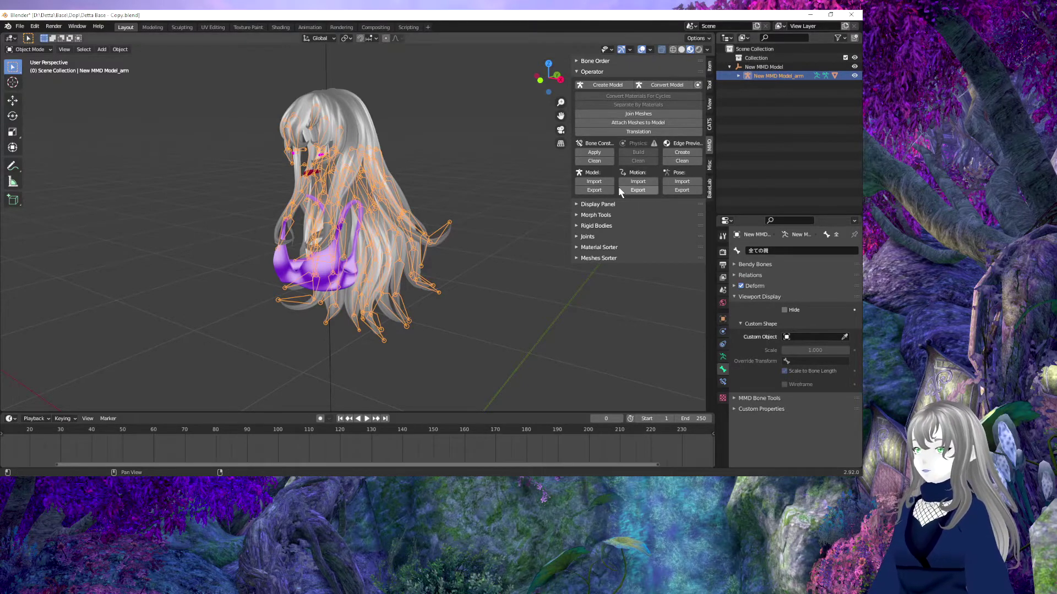
click(764, 67)
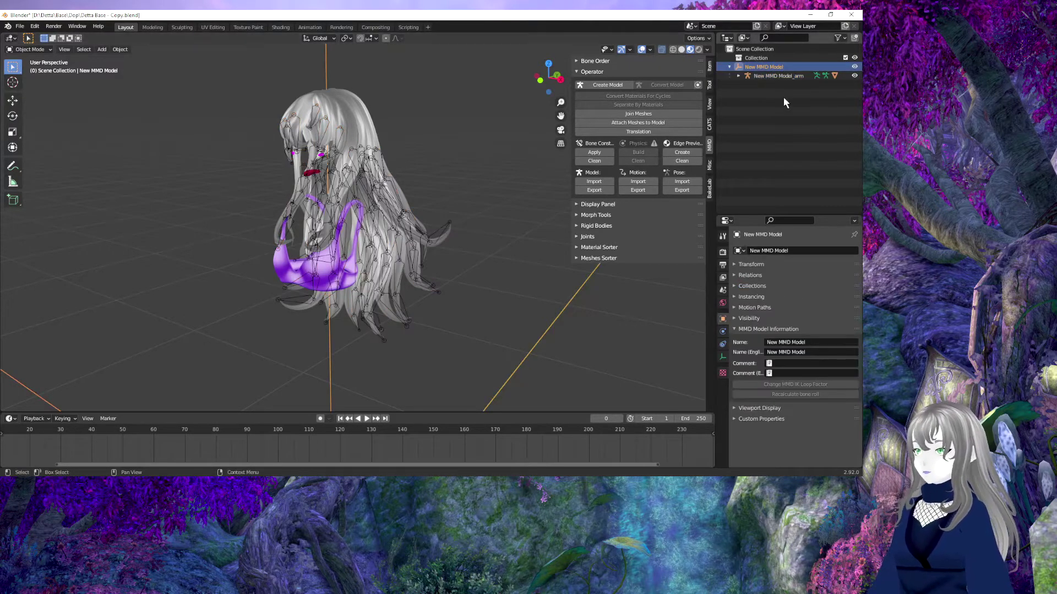
click(776, 75)
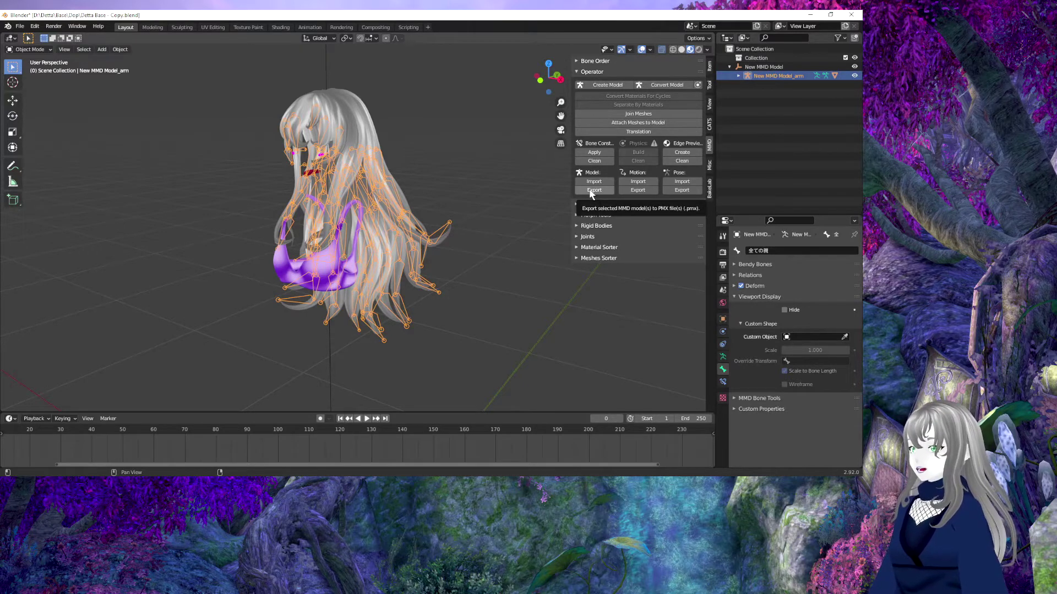
Step: Start the PMX export from the MMD panel, bringing up the file browser
click(591, 191)
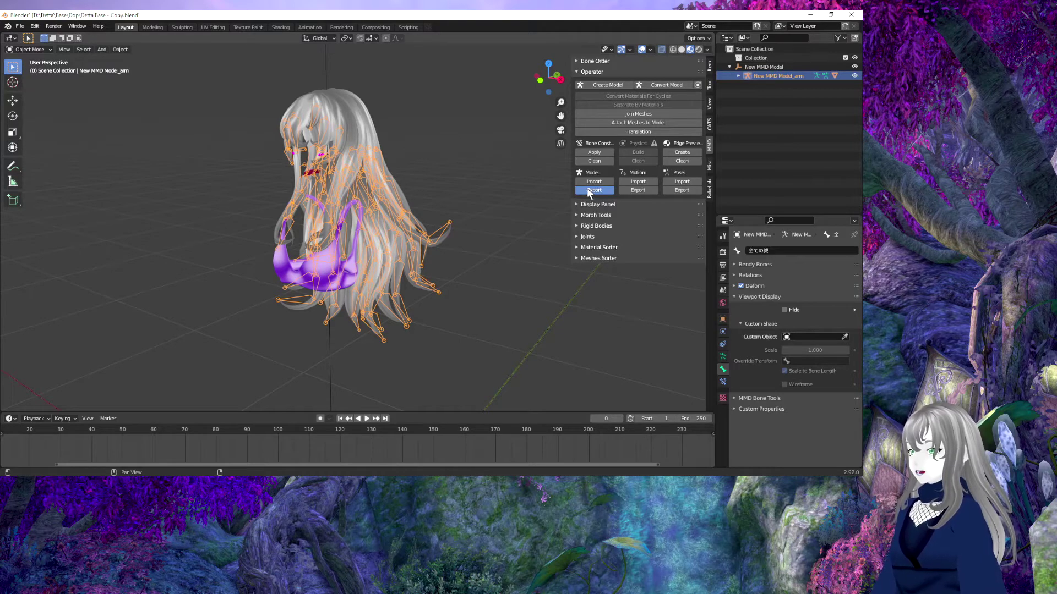
drag(387, 122, 336, 94)
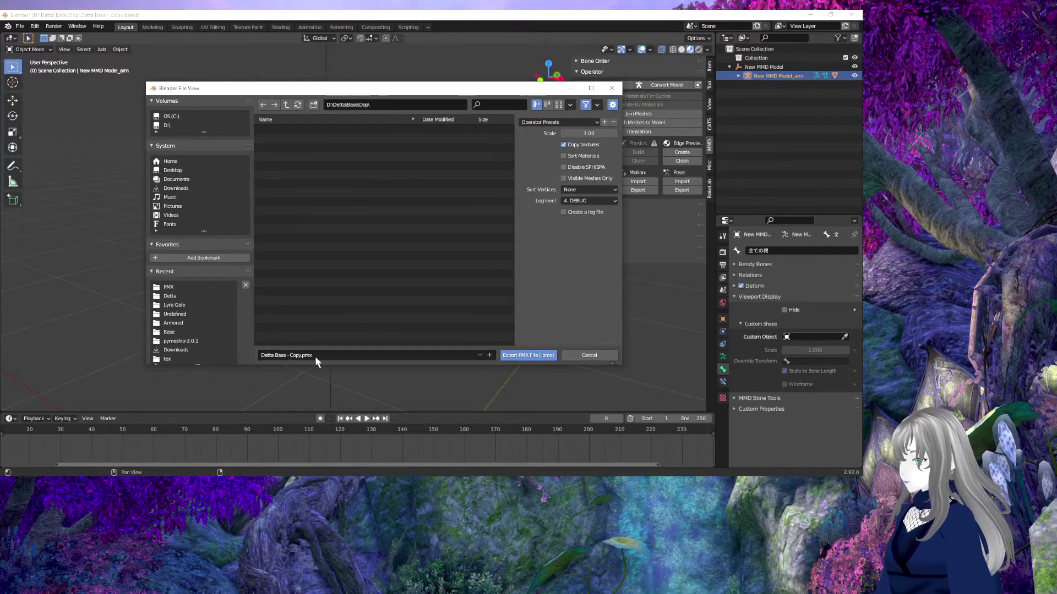
Step: Export Detta Base - Copy.pmx into the recent D:\Detta\PMX folder
click(169, 287)
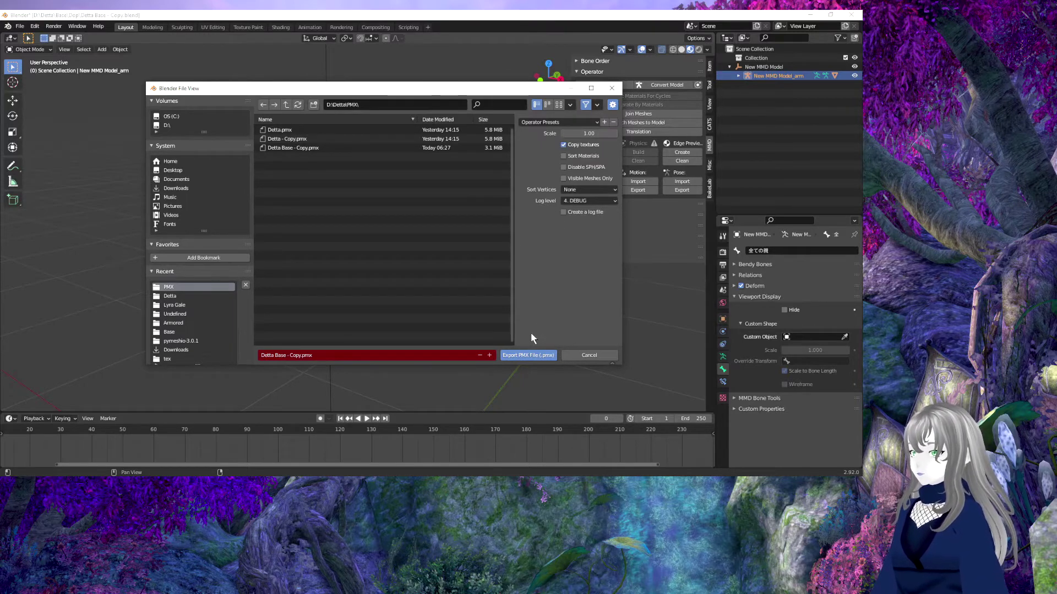
click(518, 358)
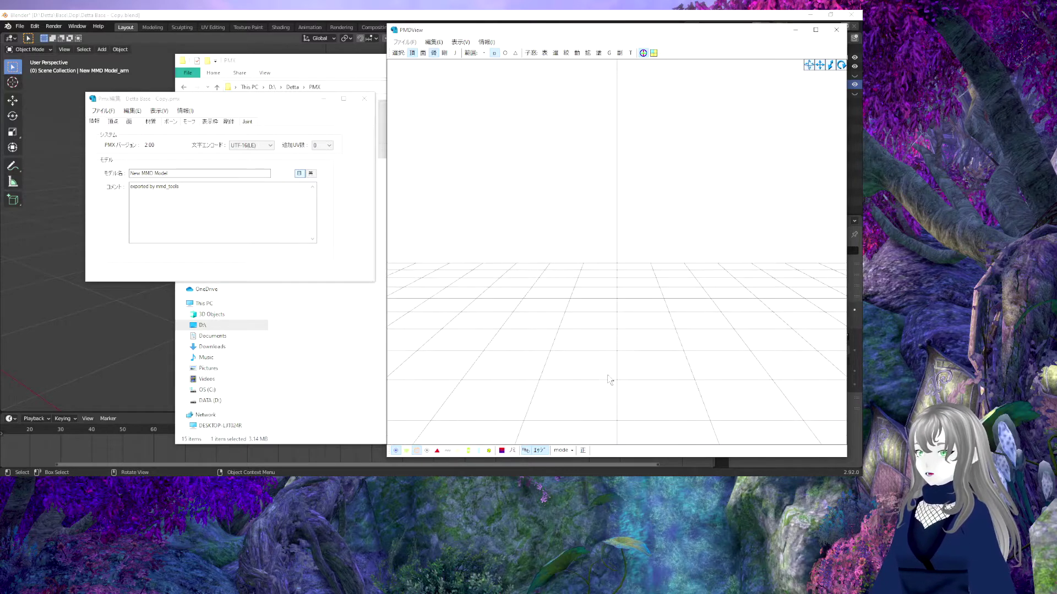
Step: Orbit the PmxView camera around the hair skeleton and check the Material tab
mouse_move(599, 293)
right_down()
mouse_move(599, 189)
mouse_move(649, 238)
mouse_move(649, 279)
mouse_move(553, 266)
mouse_move(561, 142)
mouse_move(669, 306)
mouse_move(569, 280)
mouse_move(575, 260)
mouse_move(612, 248)
mouse_move(578, 232)
mouse_move(150, 173)
mouse_move(619, 240)
right_up()
scroll(661, 305, up, 5)
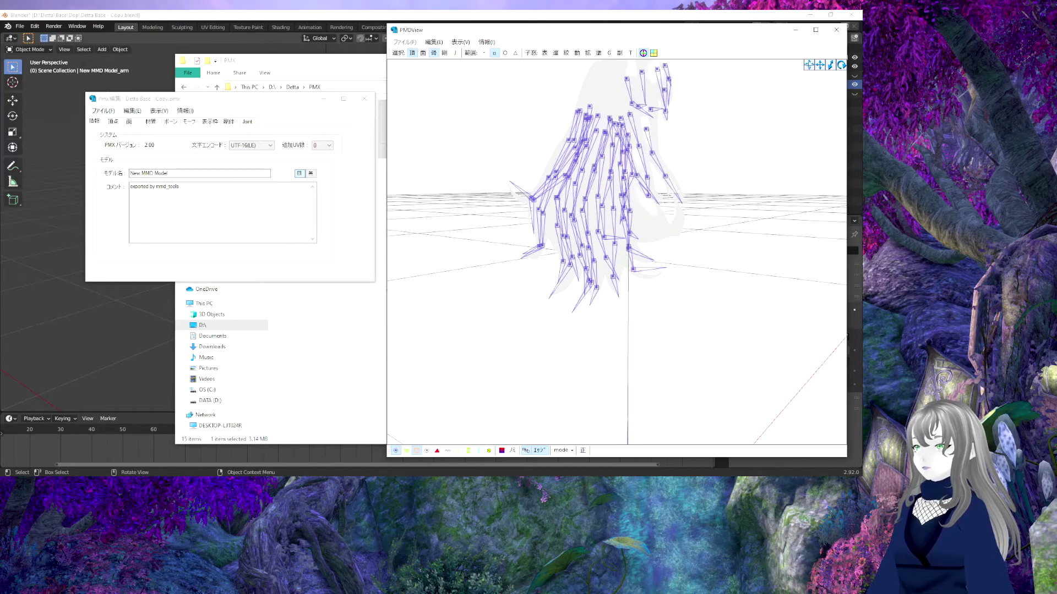
mouse_move(859, 248)
right_down()
mouse_move(671, 258)
mouse_move(695, 243)
mouse_move(708, 253)
mouse_move(692, 240)
mouse_move(638, 248)
right_up()
right_drag(525, 231, 494, 224)
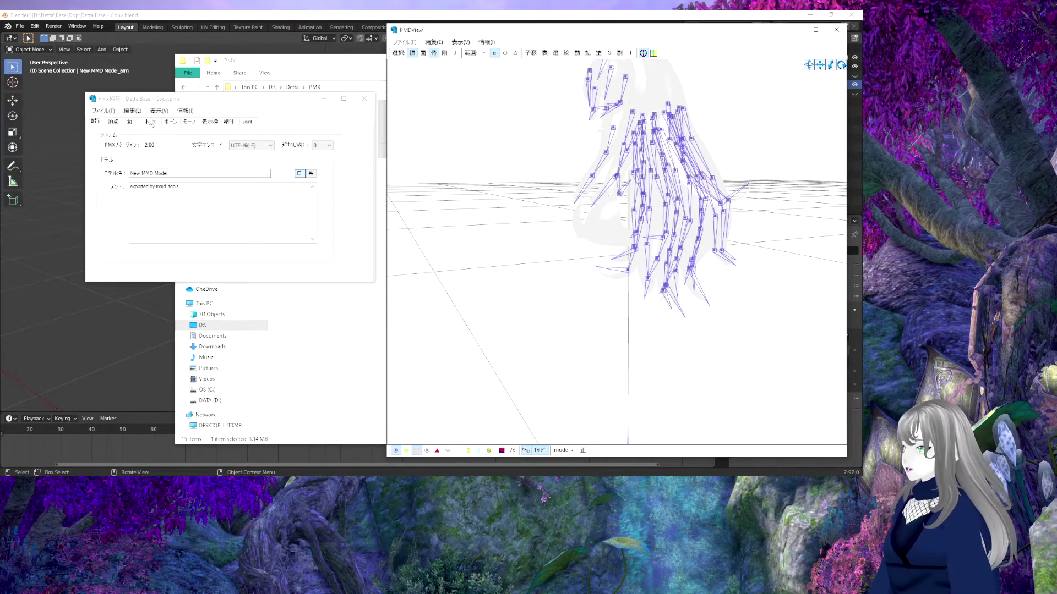
click(155, 124)
click(160, 123)
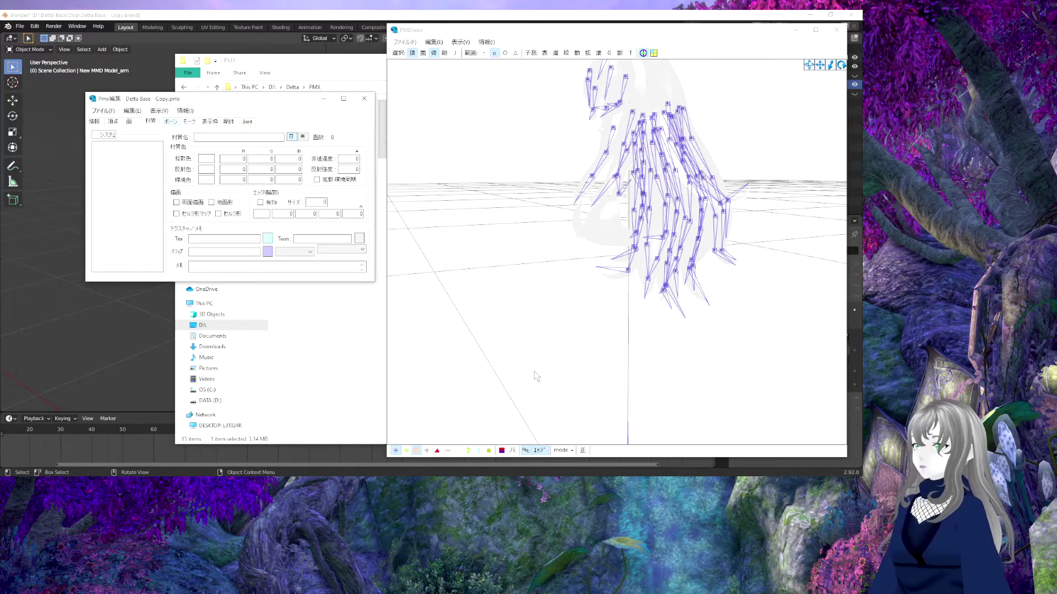
Step: Set the viewer to Weight mode and show the Lower Body then Head bone weights
click(563, 450)
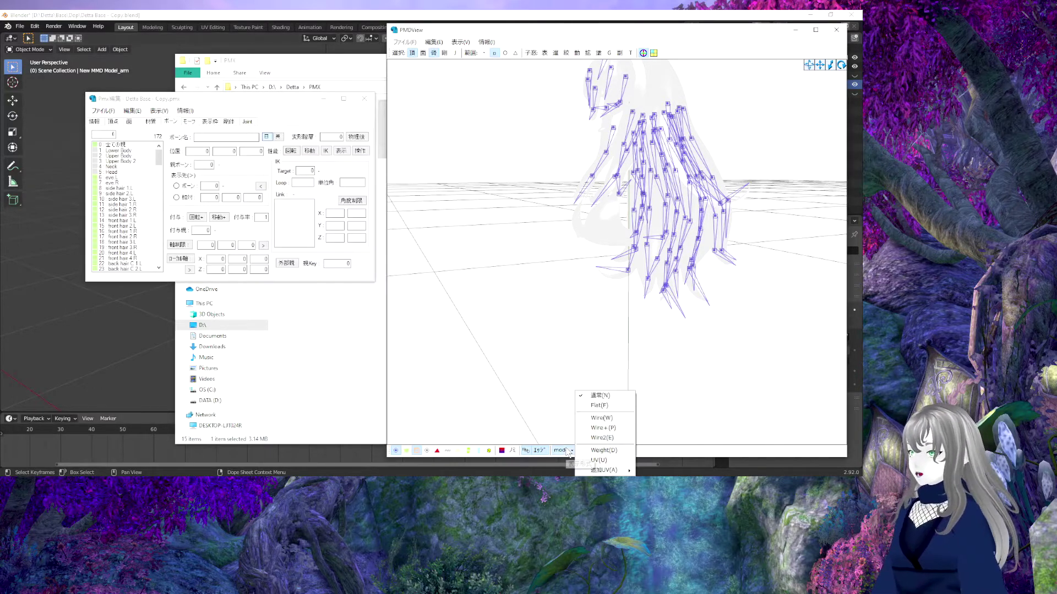
click(604, 451)
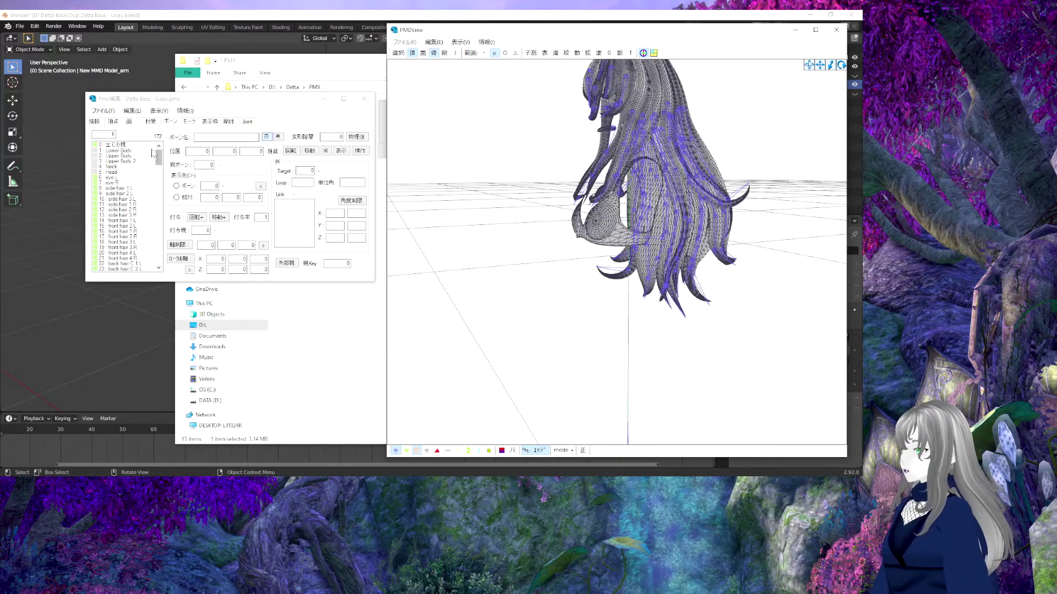
click(120, 150)
scroll(471, 267, down, 3)
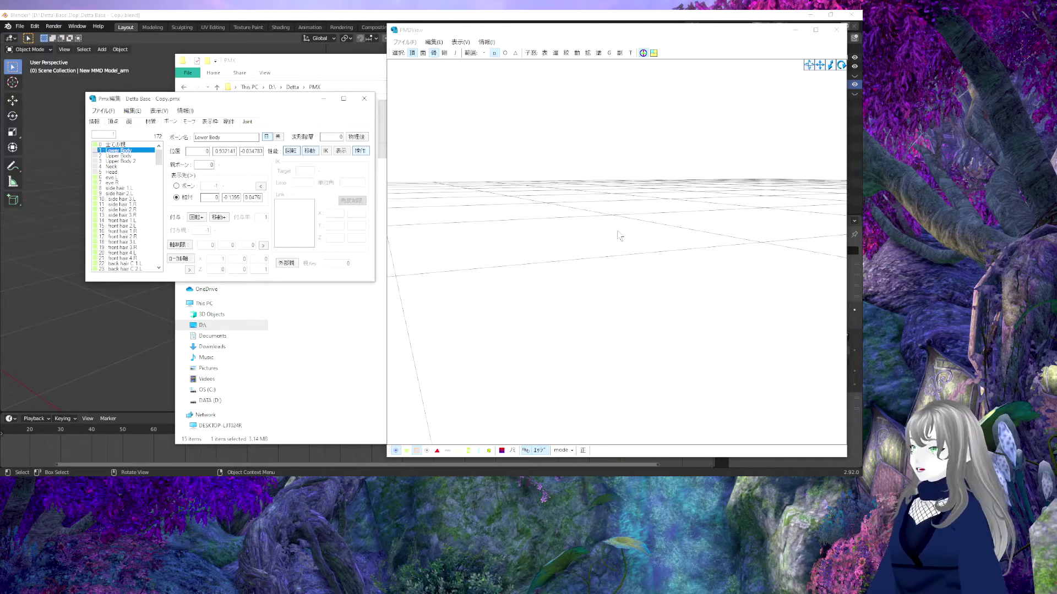
scroll(588, 230, up, 3)
click(112, 171)
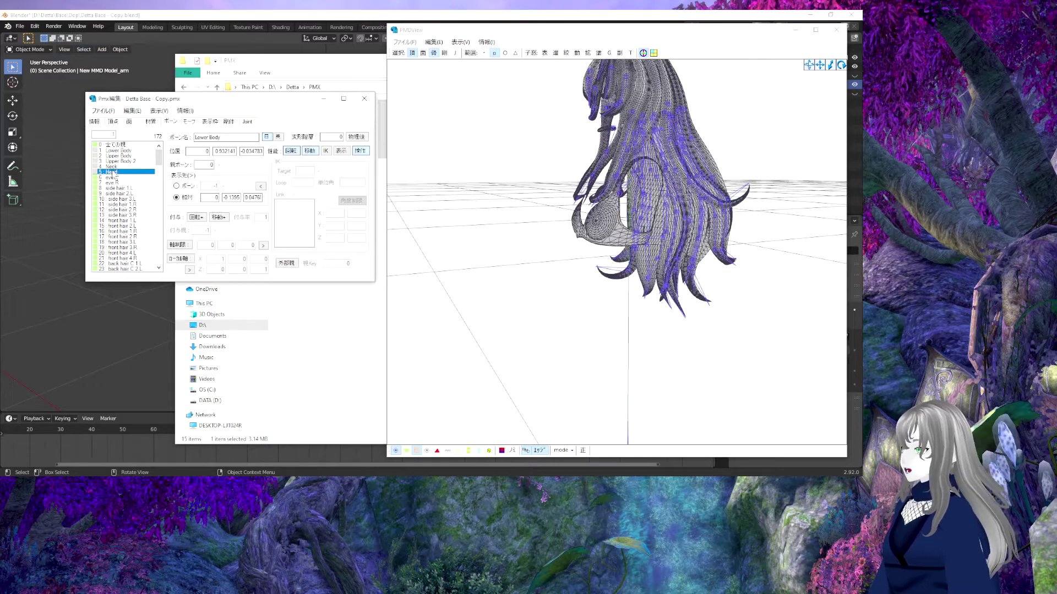
mouse_move(544, 207)
right_down()
mouse_move(577, 206)
mouse_move(646, 262)
mouse_move(533, 303)
mouse_move(441, 305)
mouse_move(443, 294)
mouse_move(391, 293)
mouse_move(450, 304)
right_up()
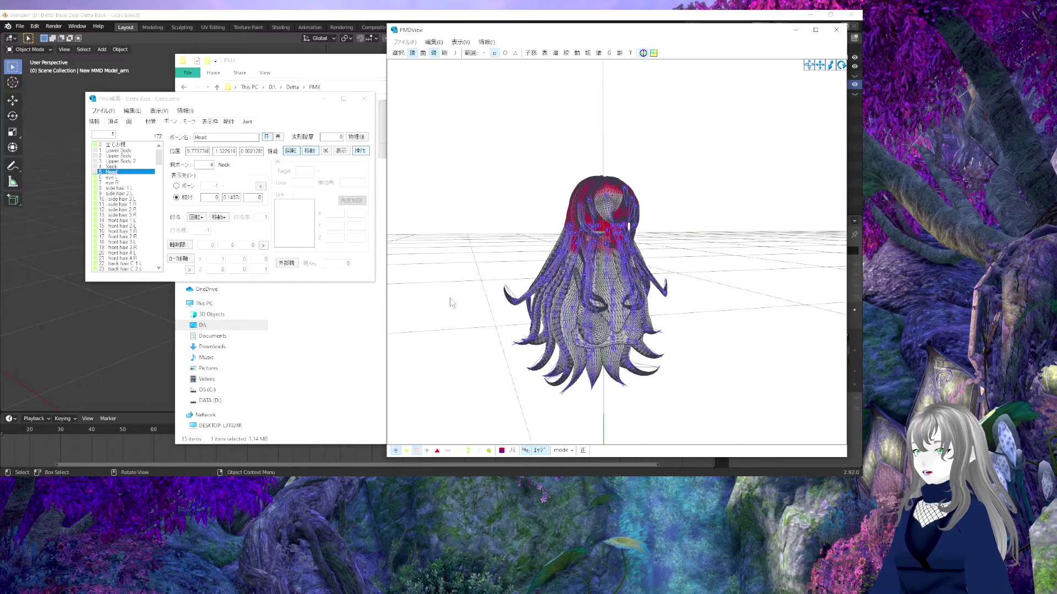
Step: Check the middle back hair A 5 bone's weights, then change the viewer display mode
click(600, 335)
right_drag(601, 335, 558, 417)
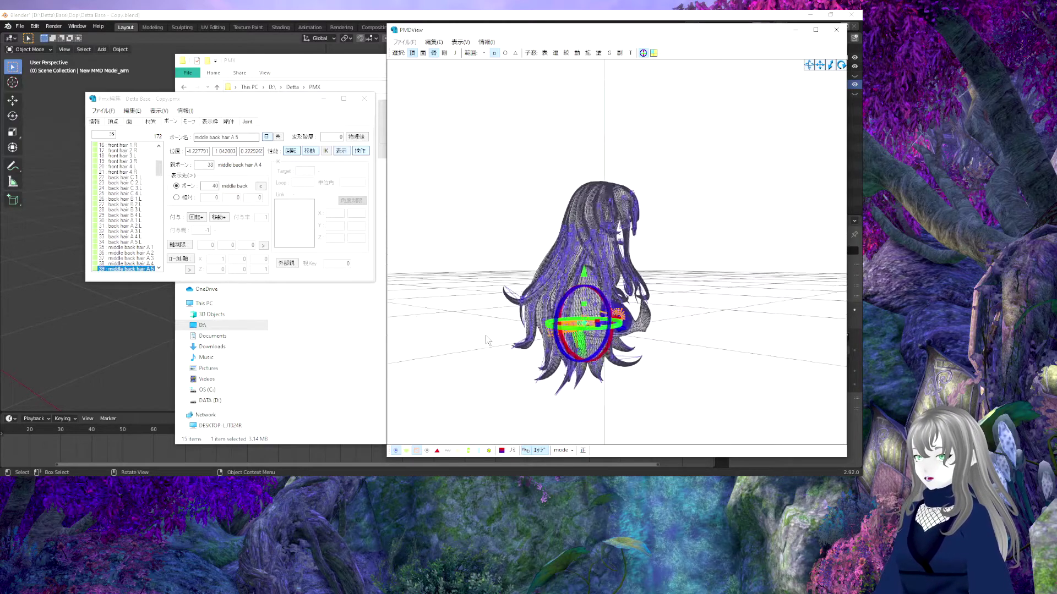
click(566, 451)
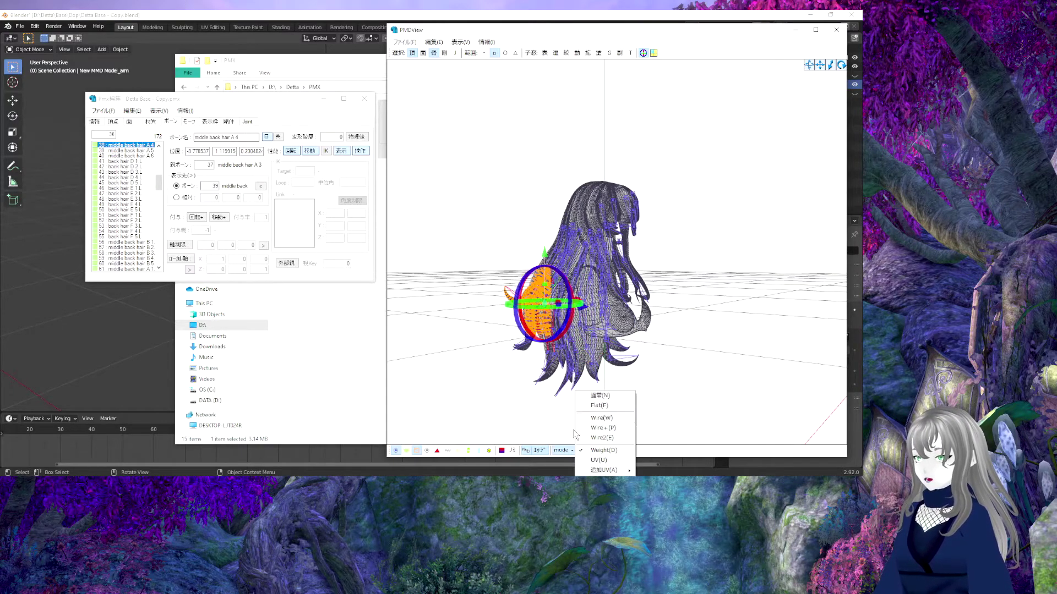
click(599, 398)
mouse_move(504, 377)
right_down()
mouse_move(489, 364)
mouse_move(301, 362)
right_up()
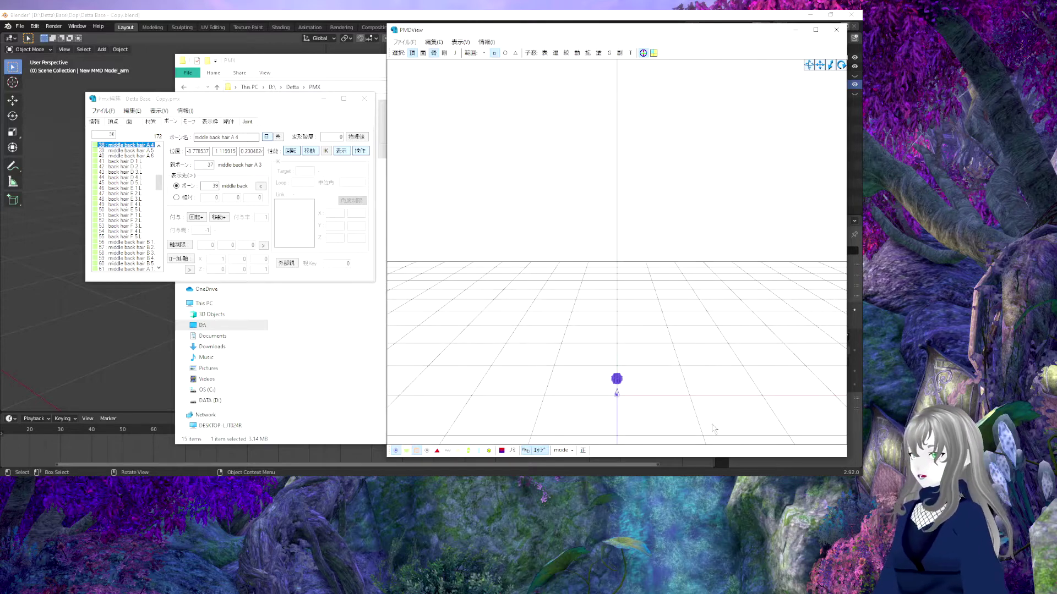
Step: Load the Detta Base model at import size 9.1 and turn it to face front
click(307, 307)
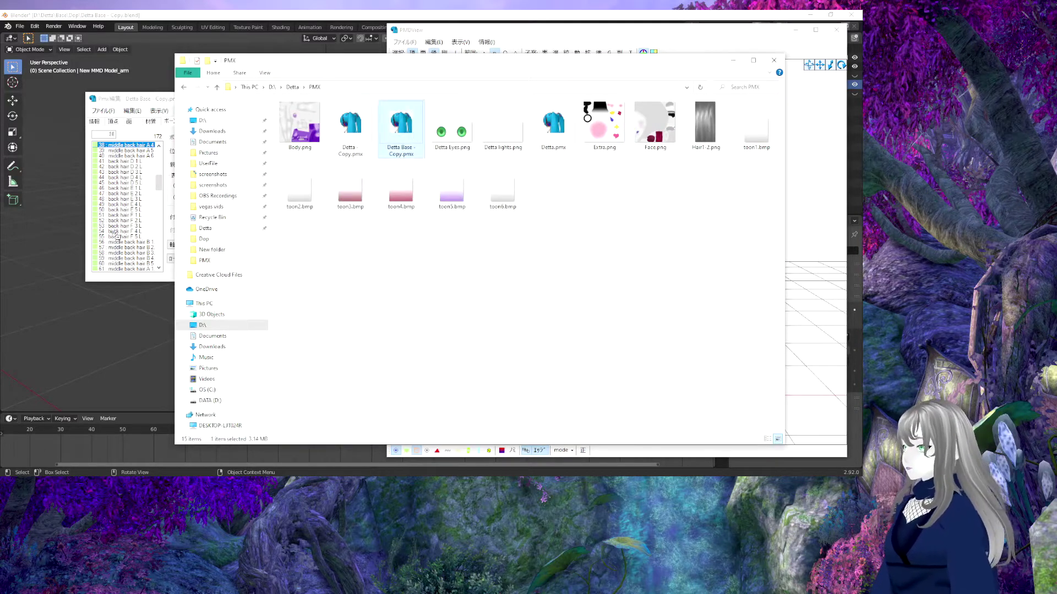
click(166, 176)
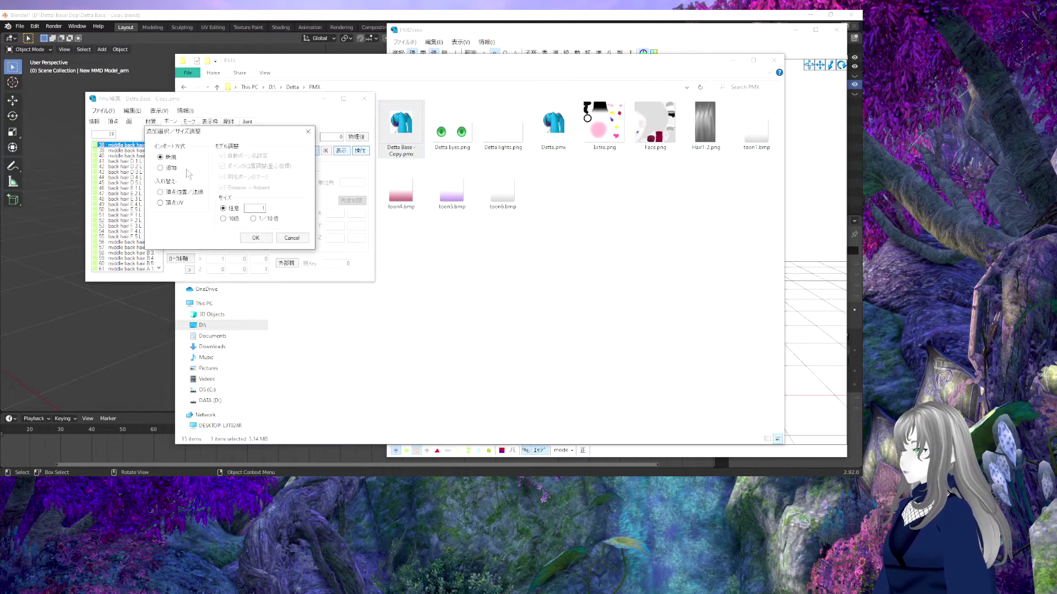
text(9.1)
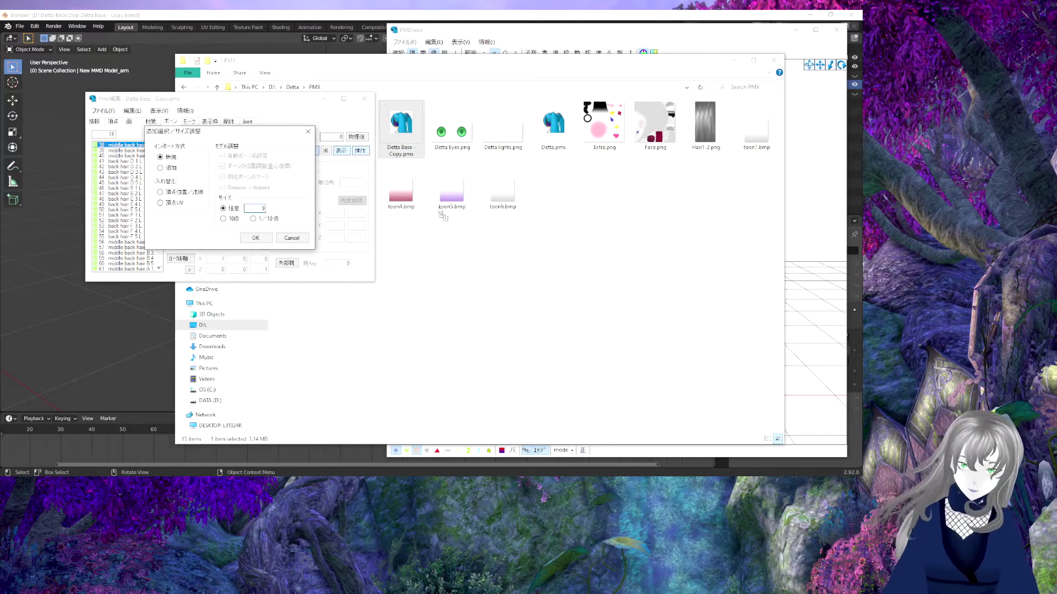
click(261, 239)
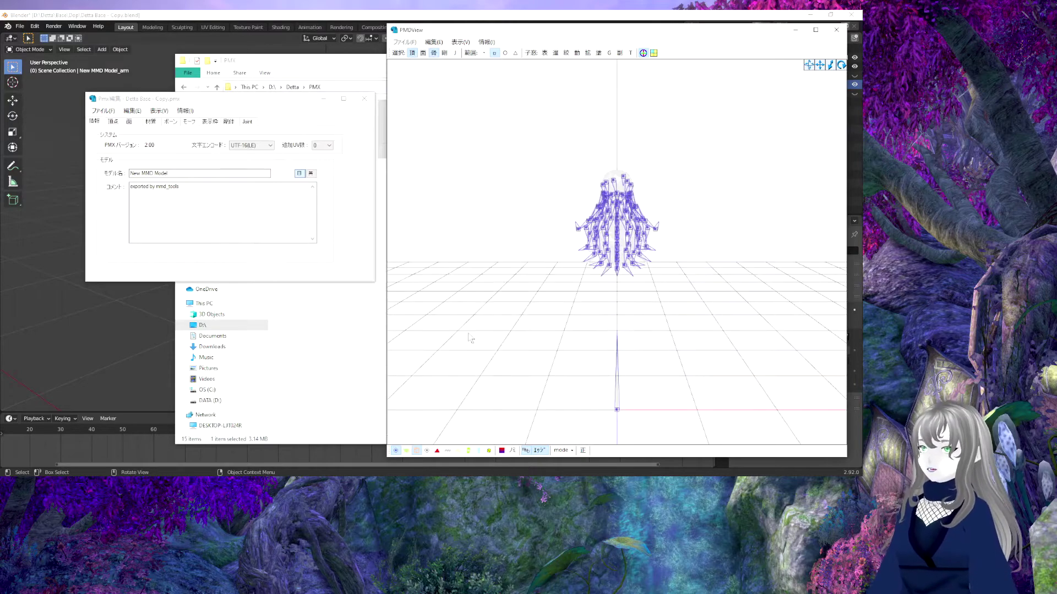
click(396, 450)
mouse_move(412, 371)
right_down()
mouse_move(583, 319)
mouse_move(528, 312)
right_up()
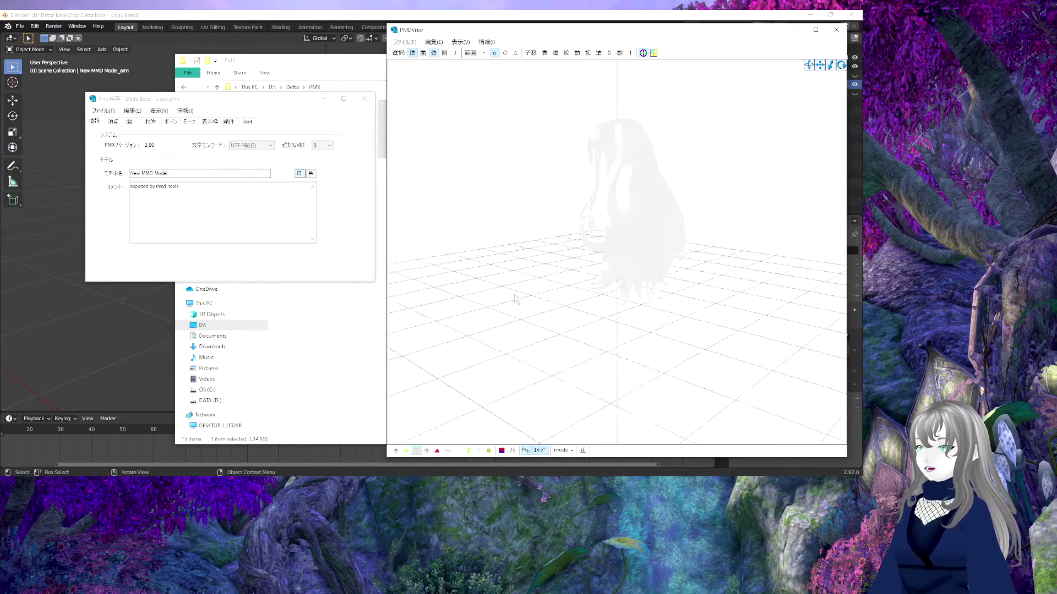
right_drag(528, 313, 551, 274)
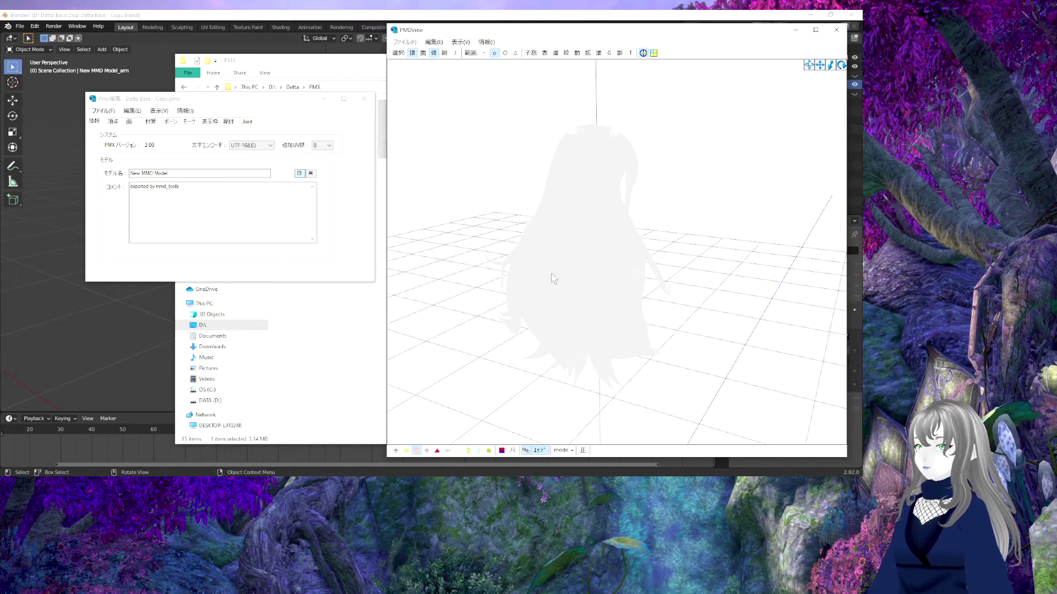
Step: Inspect the hair and Tongue materials, then the bone list
click(151, 121)
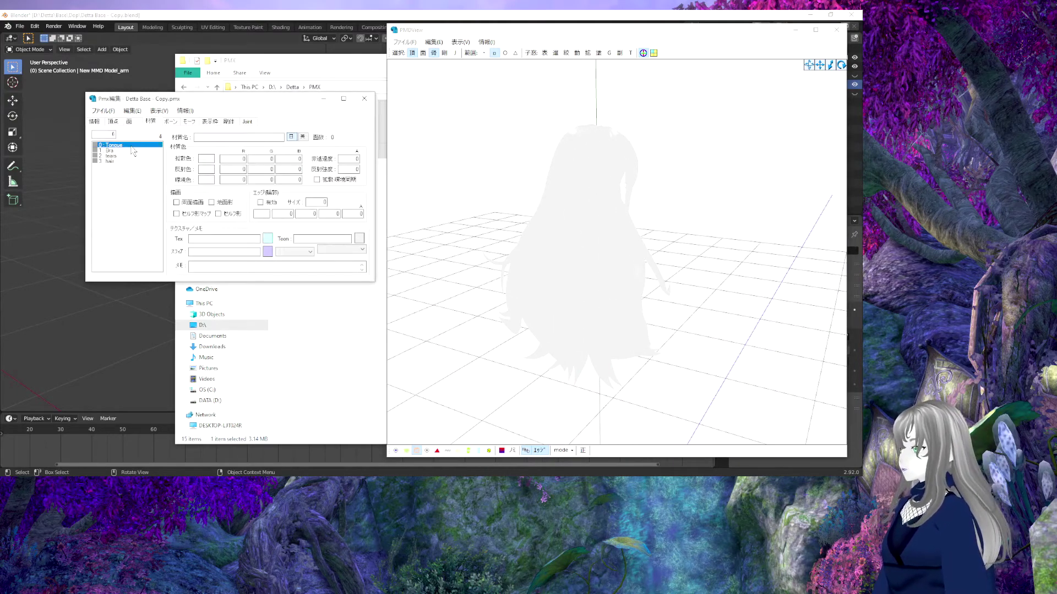
click(124, 161)
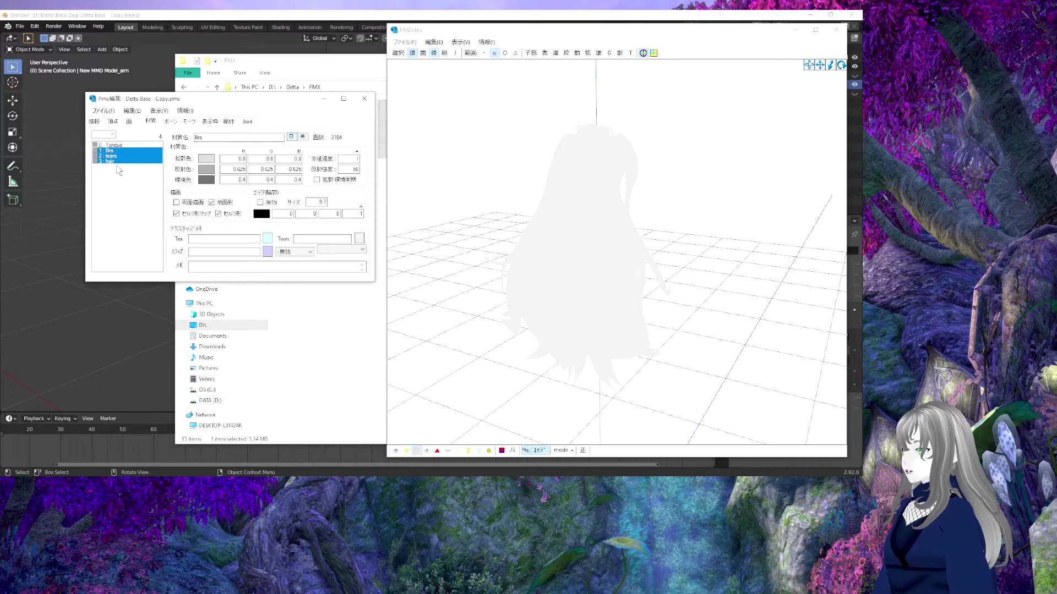
click(115, 145)
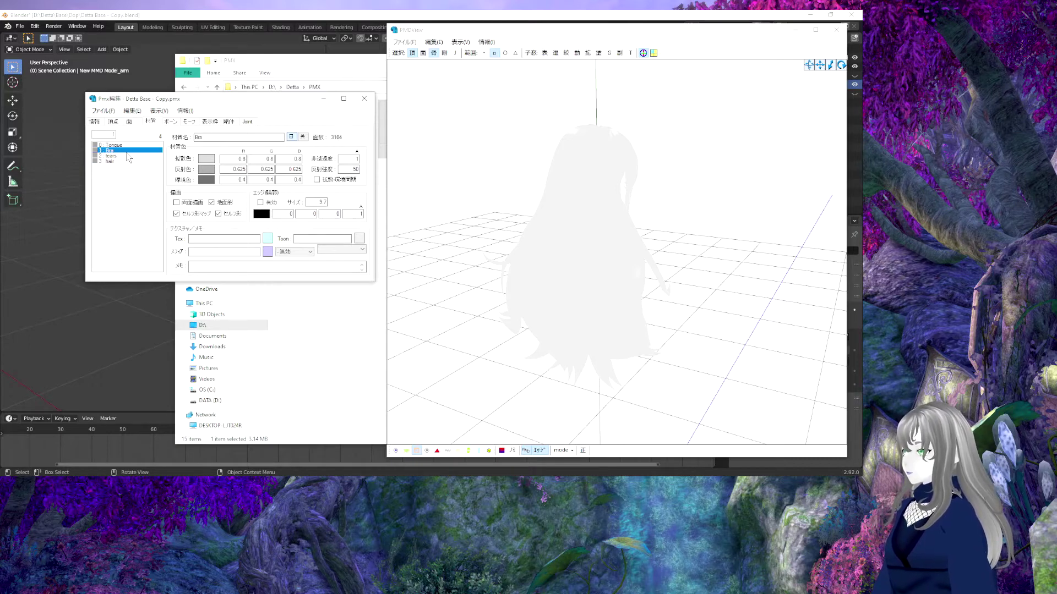
click(141, 161)
click(177, 123)
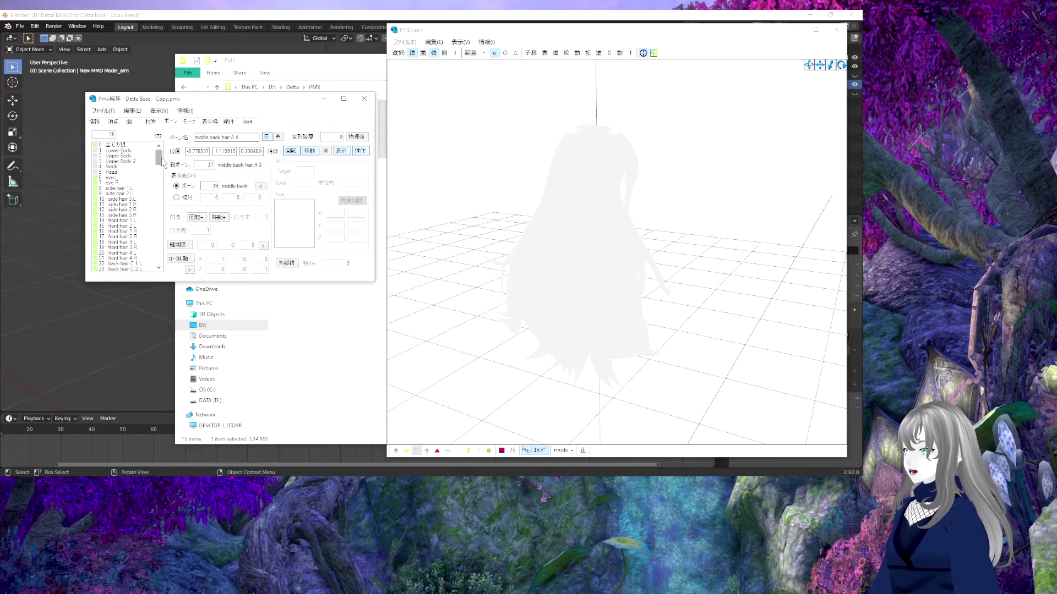
scroll(157, 190, down, 20)
scroll(145, 240, down, 20)
scroll(138, 273, down, 10)
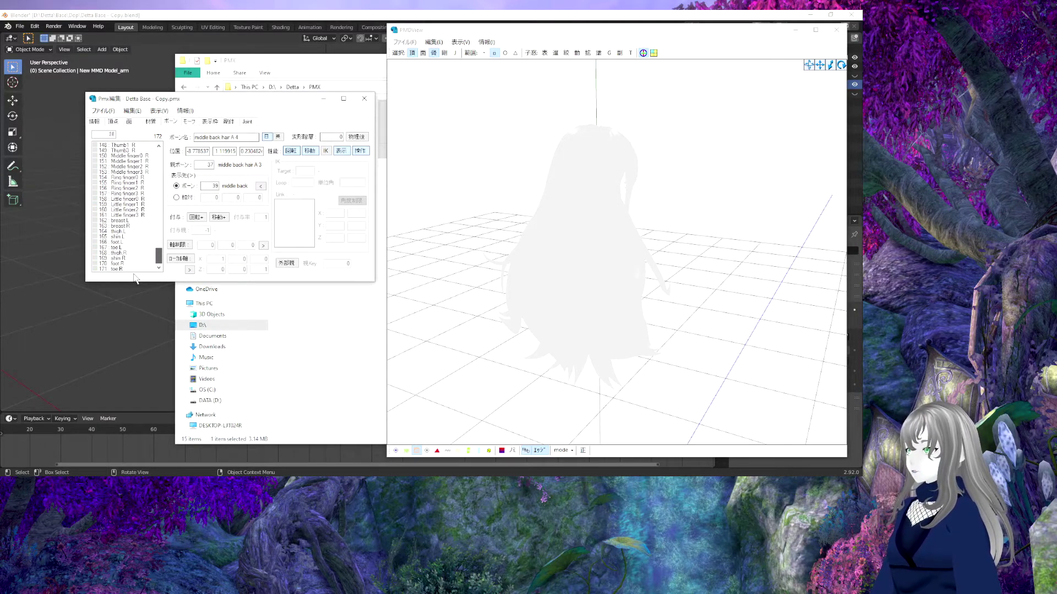
scroll(133, 248, up, 20)
scroll(132, 215, up, 20)
scroll(133, 182, up, 10)
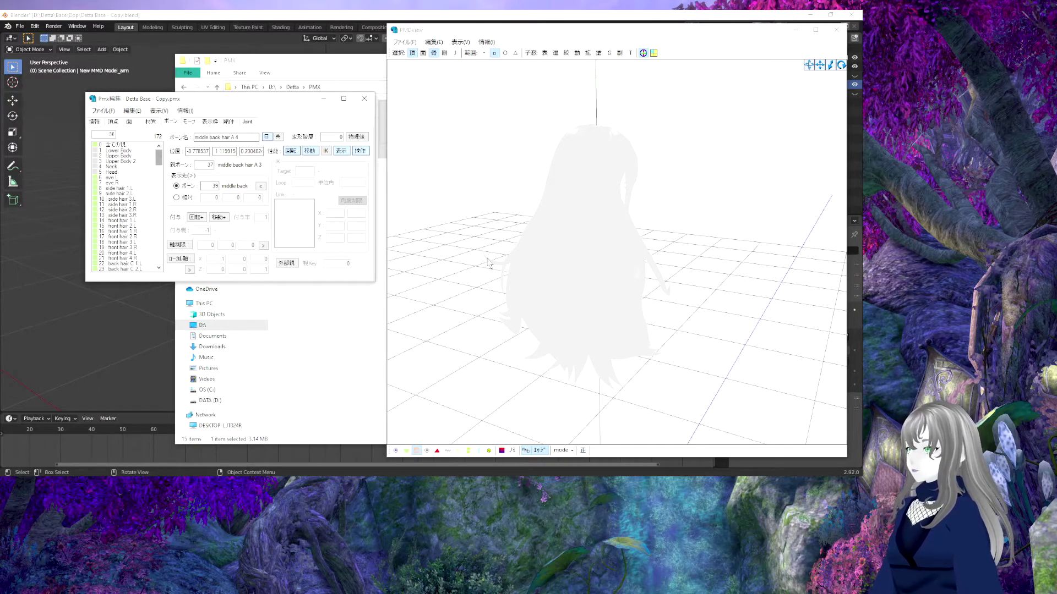
Step: View the model from behind and above, then bring the Blender body project forward
right_drag(489, 262, 538, 278)
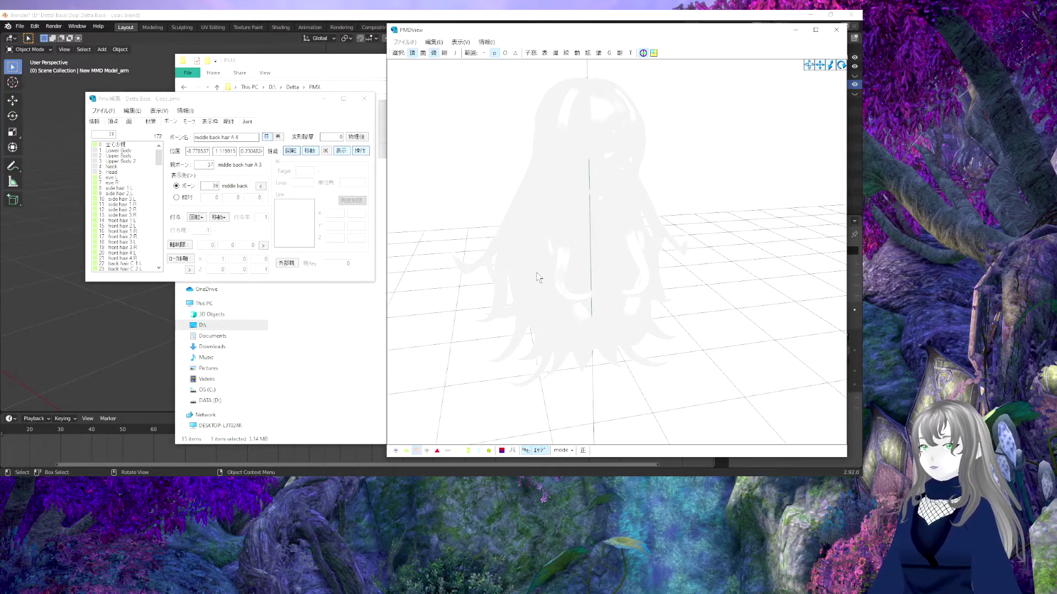
right_drag(537, 277, 509, 315)
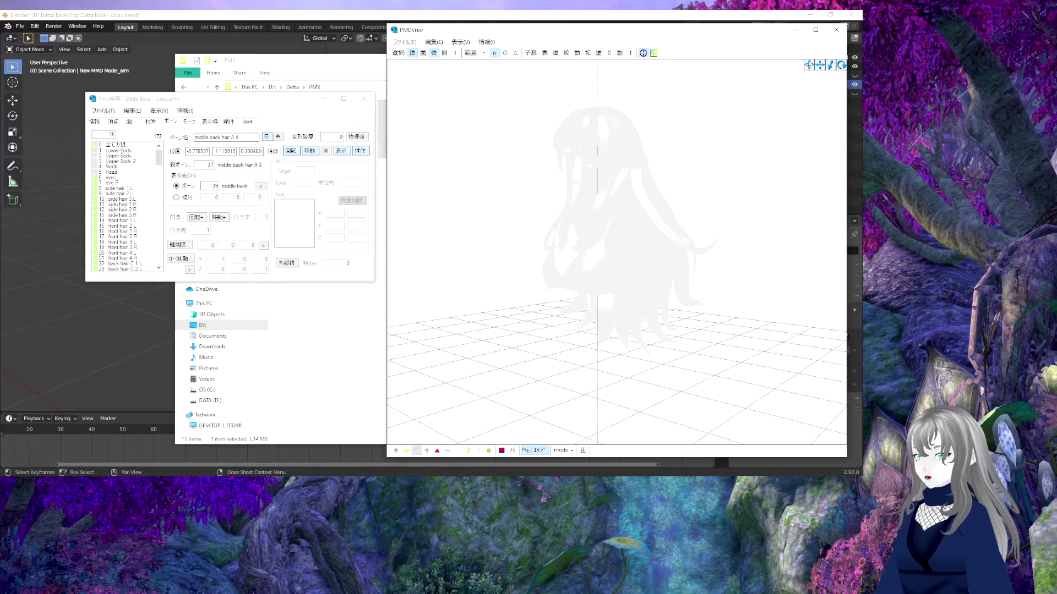
click(523, 446)
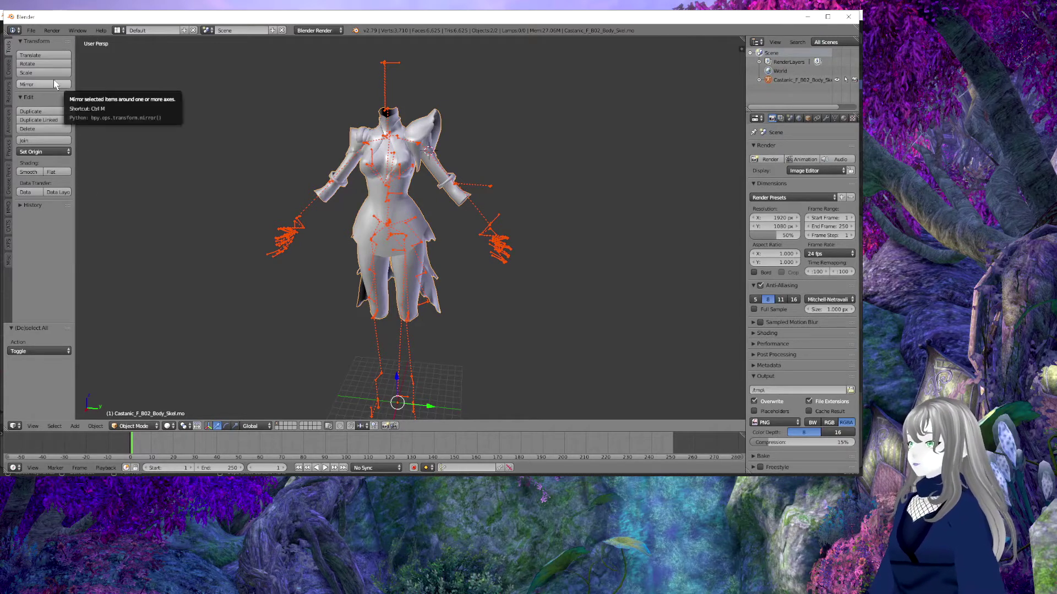
Step: Browse Blender's File and Render menus to locate the PMX export command
click(31, 30)
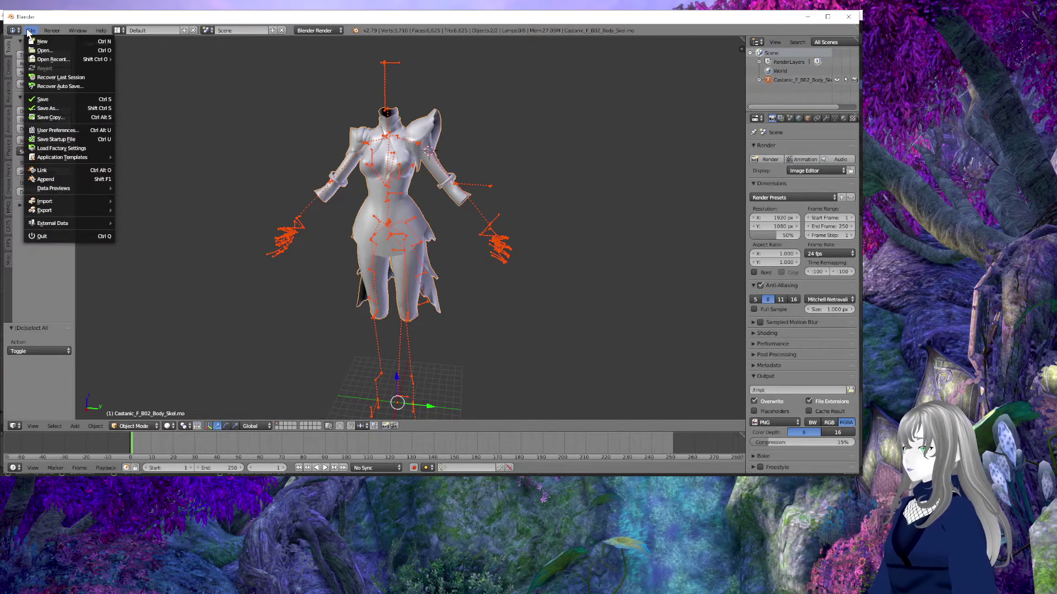
click(11, 63)
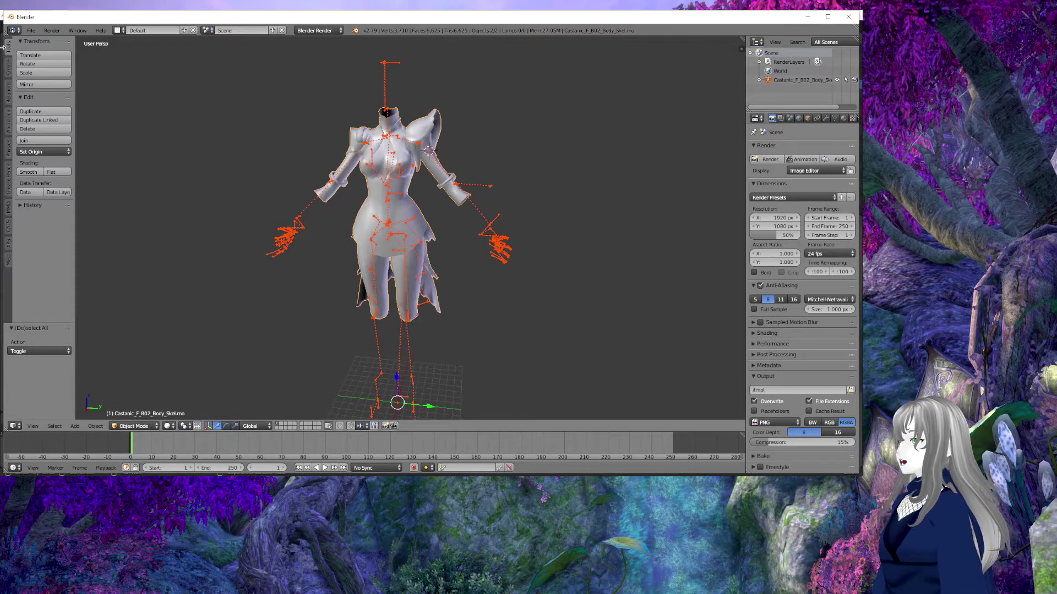
click(32, 31)
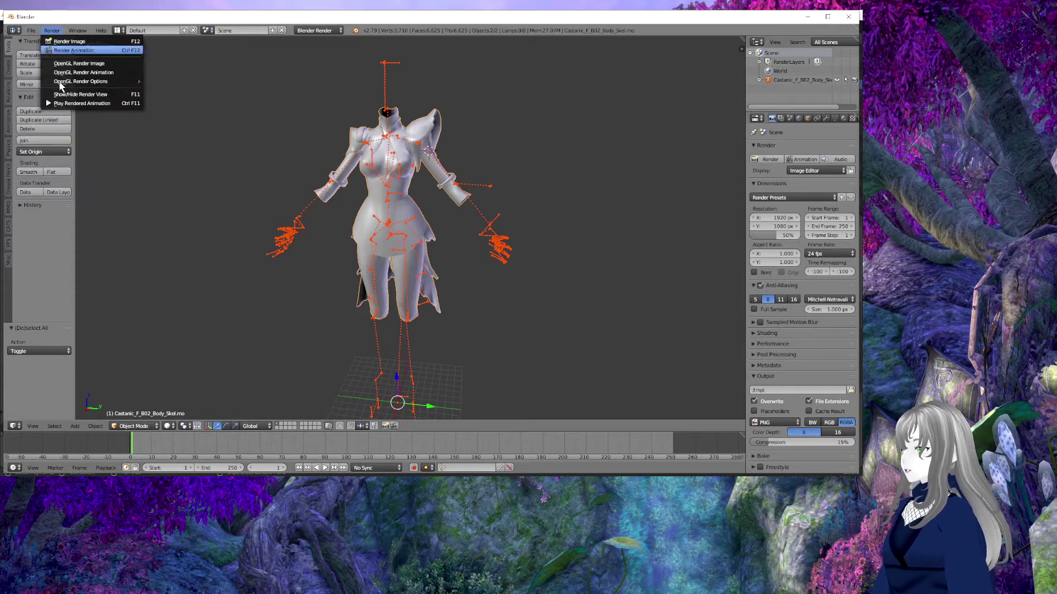
key(Escape)
click(30, 30)
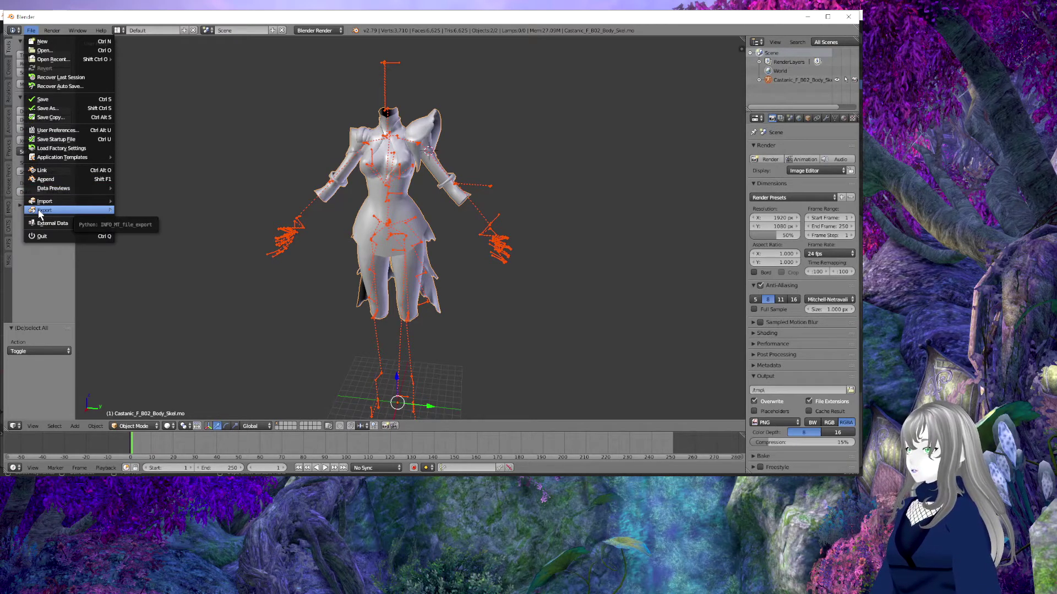
mouse_move(50, 210)
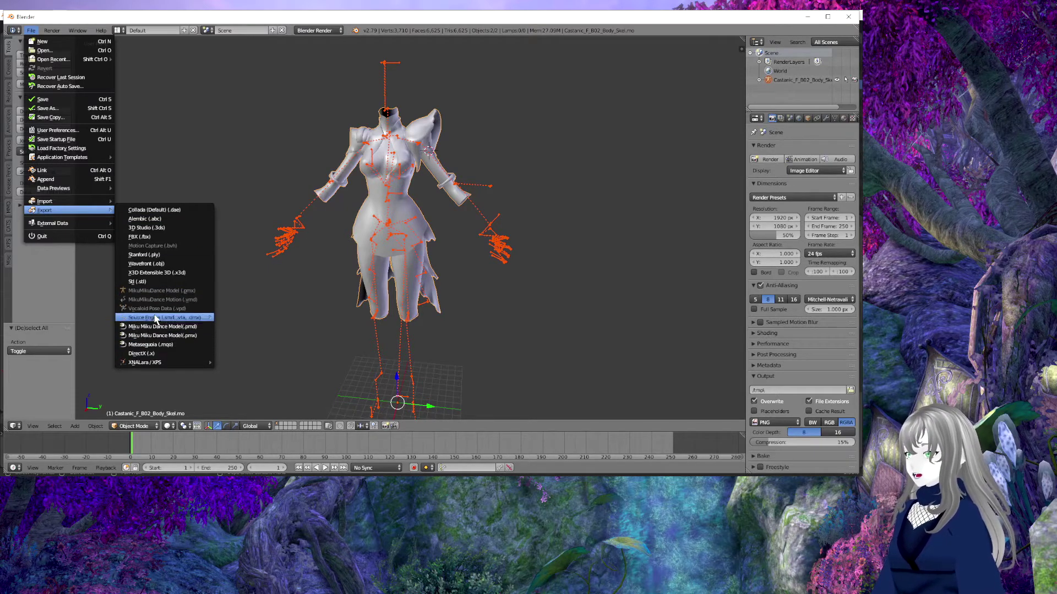
key(Escape)
click(30, 29)
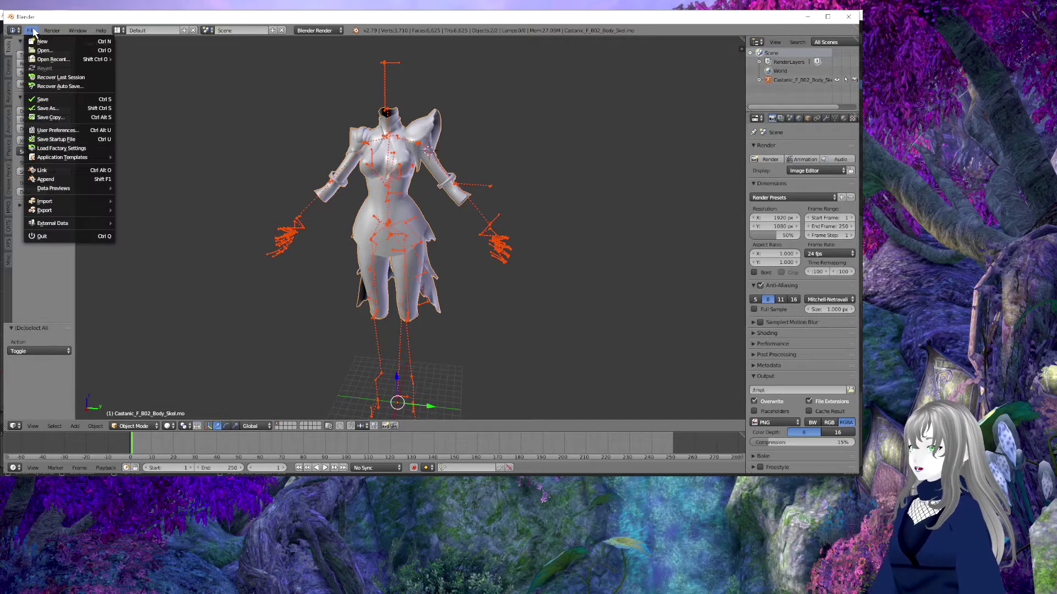
click(32, 31)
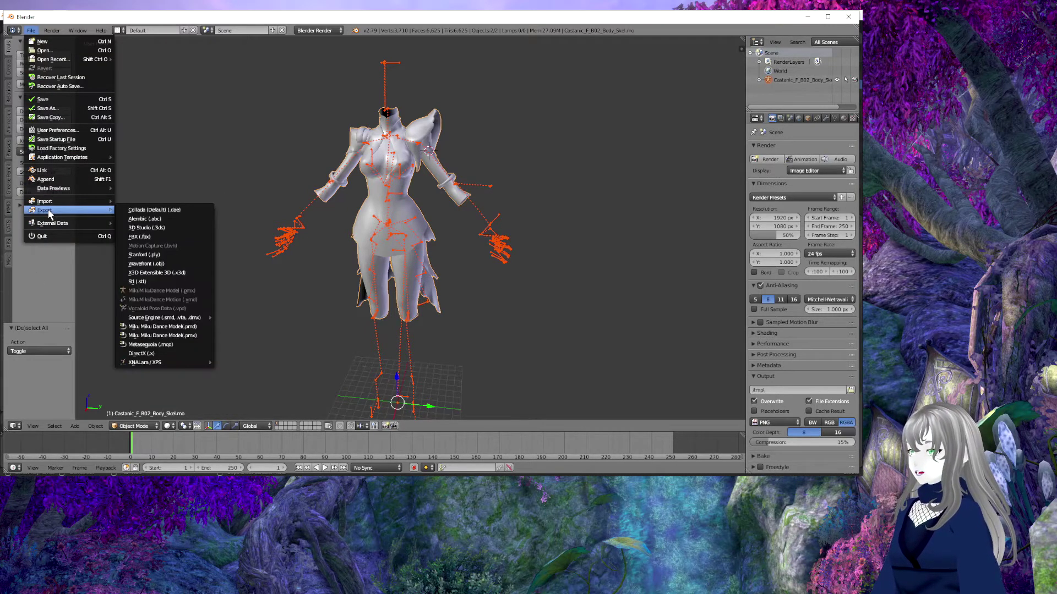
mouse_move(45, 210)
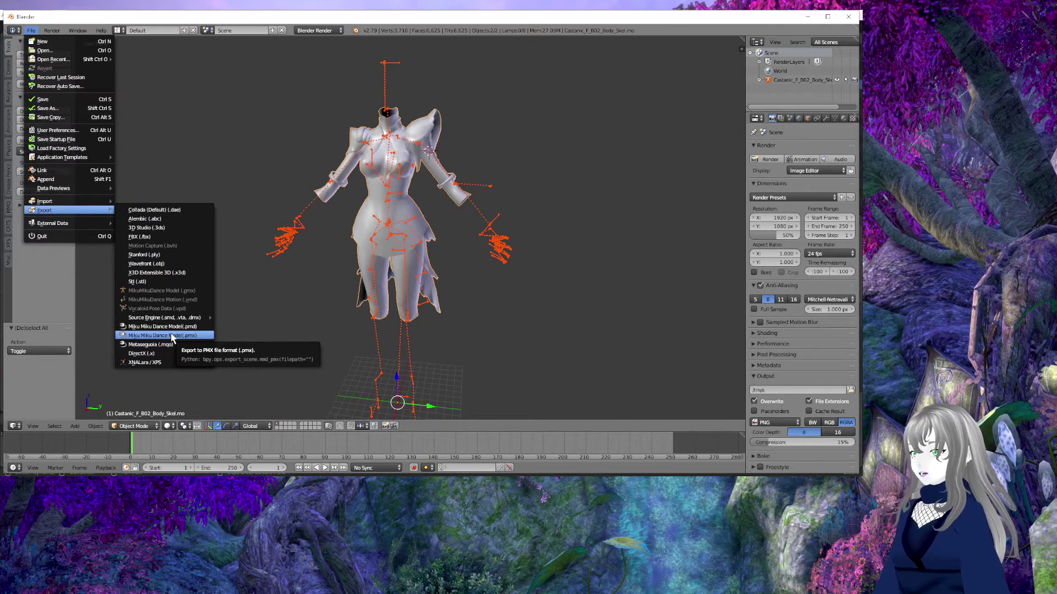
Step: Export the armored body as a Miku Miku Dance .pmx model into the Texture2D folder
click(162, 337)
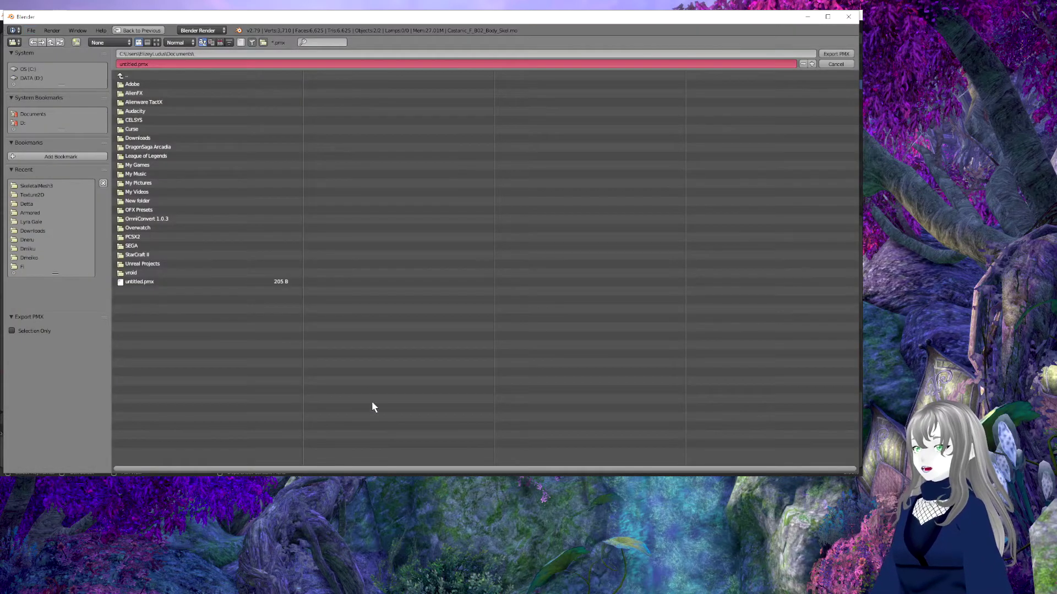
click(48, 187)
click(34, 195)
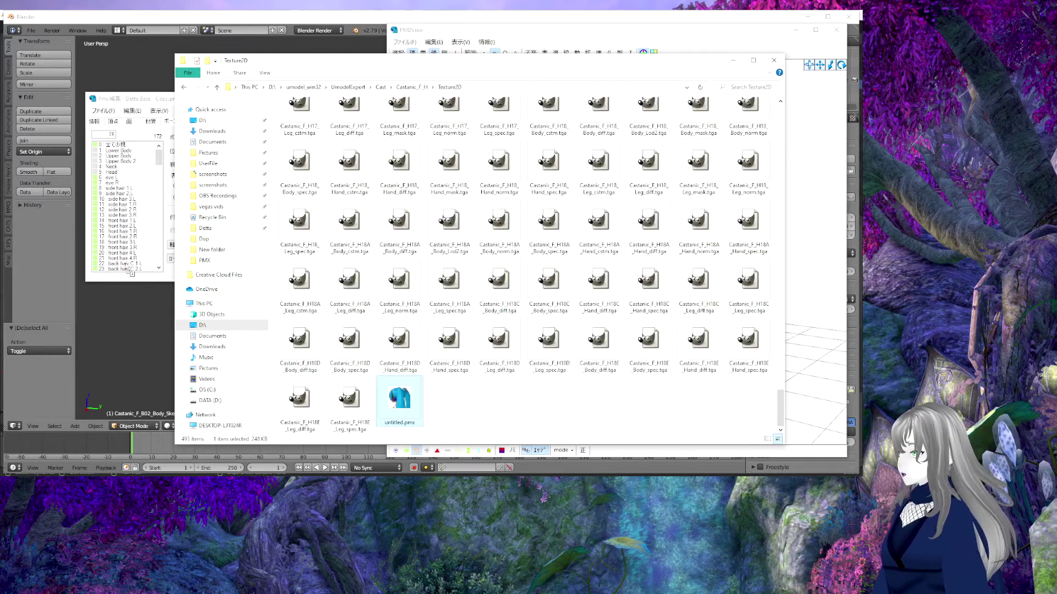
Step: Load the exported untitled.pmx from the Texture2D folder into PMX Editor
click(254, 236)
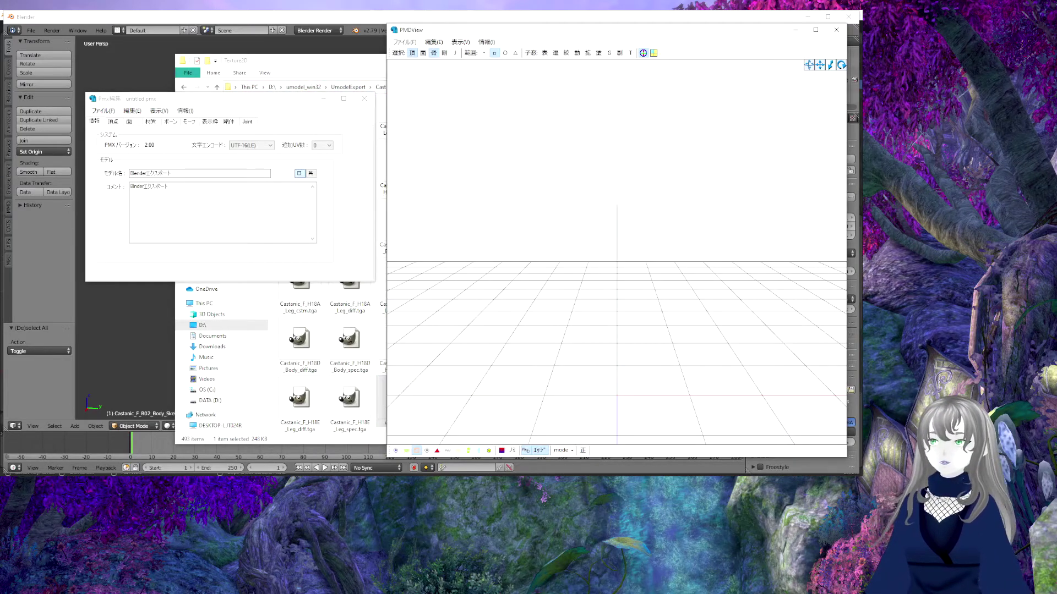
scroll(616, 248, down, 5)
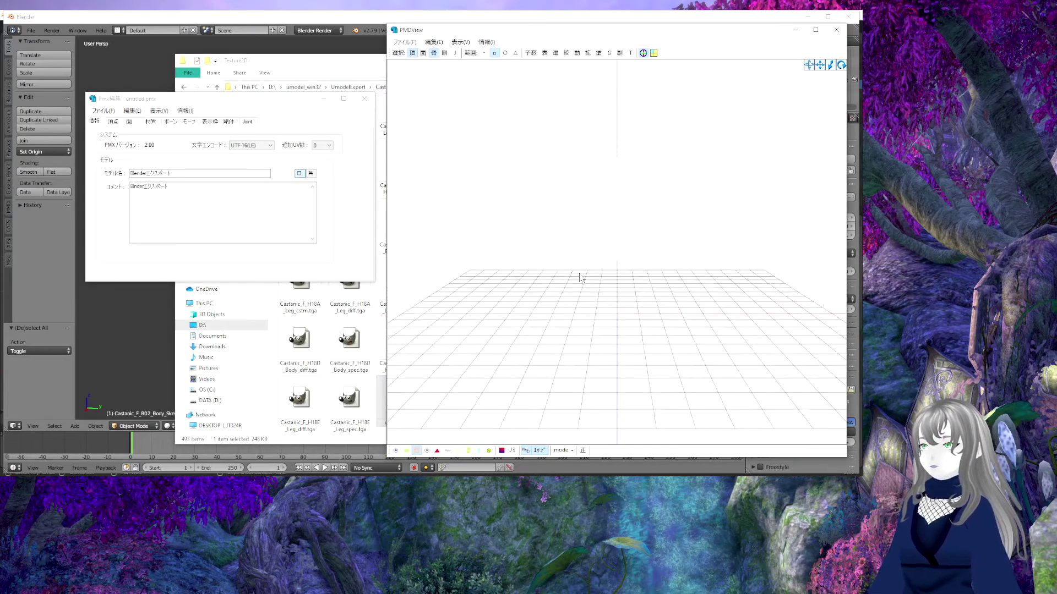
Step: Show the exported body's bone markers in PmxView and orbit around the skeleton
right_drag(580, 278, 460, 86)
click(433, 53)
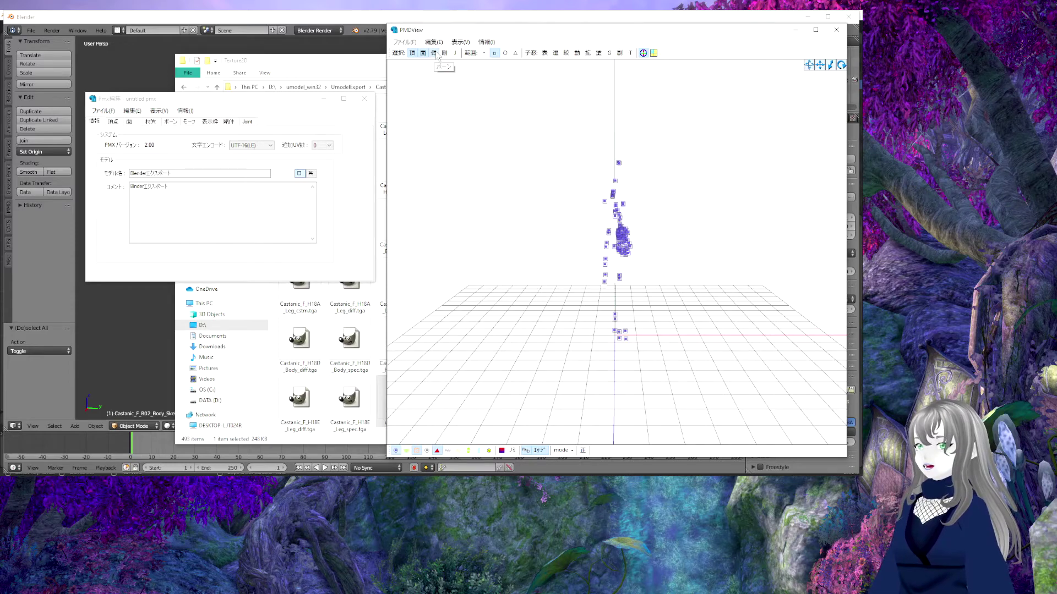
click(433, 54)
click(434, 54)
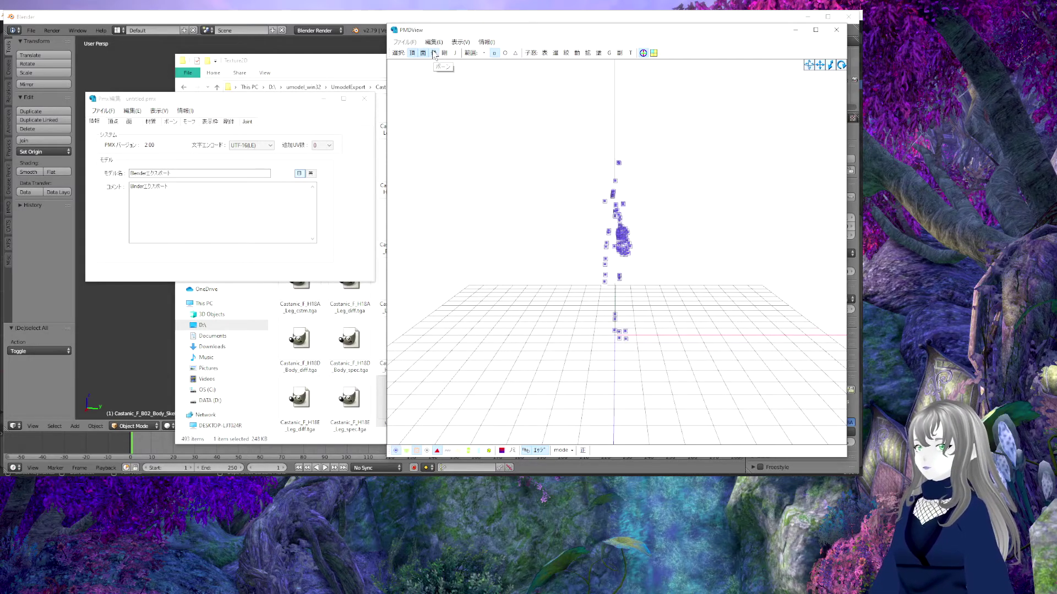
right_drag(627, 248, 618, 278)
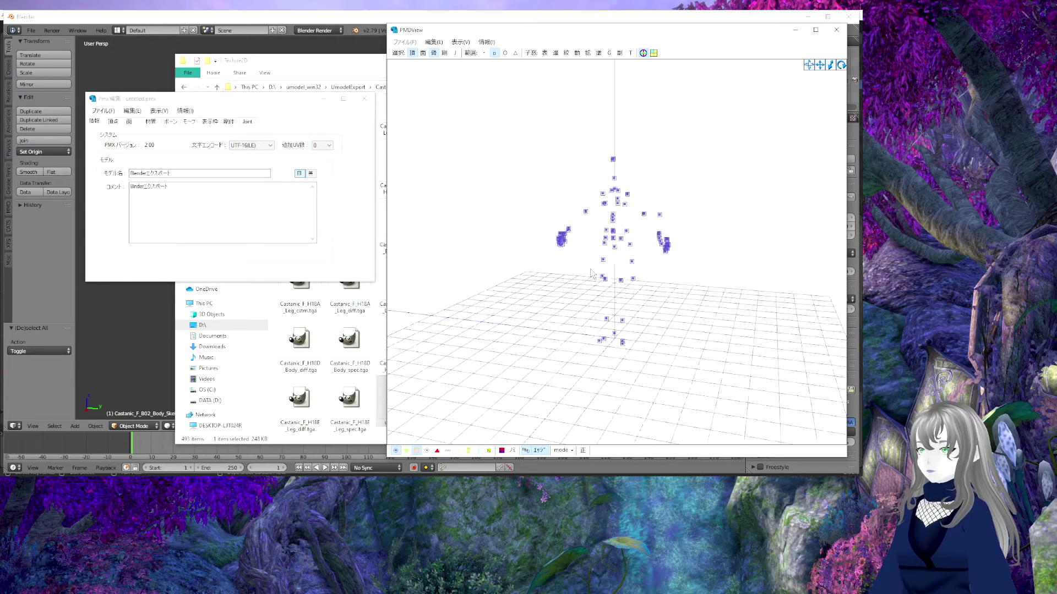
Step: Select the Castanic_F_B02_Body_M material in the 材質 list and focus its name field
click(151, 121)
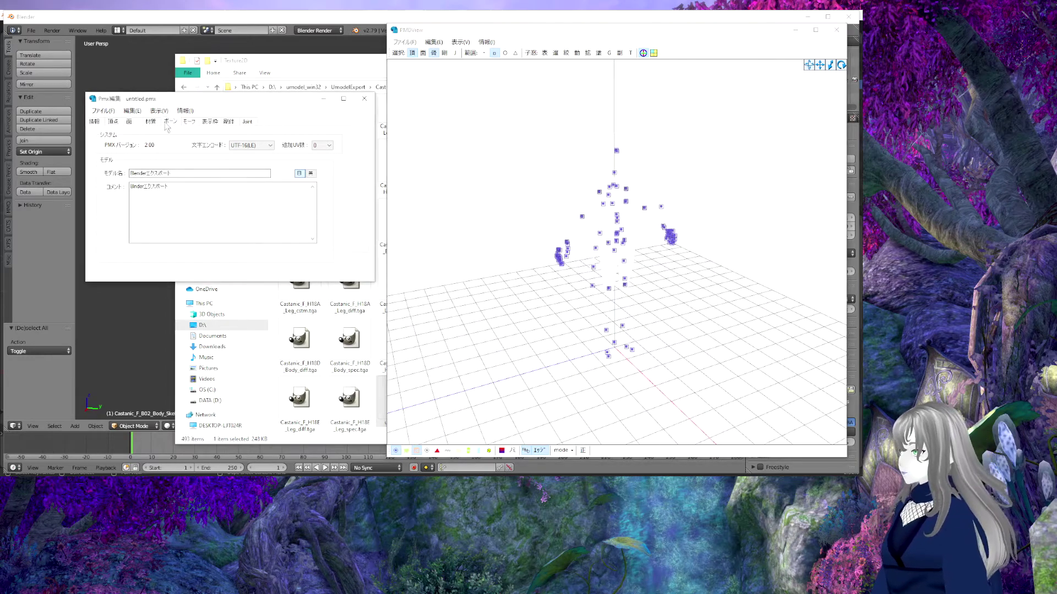
click(130, 145)
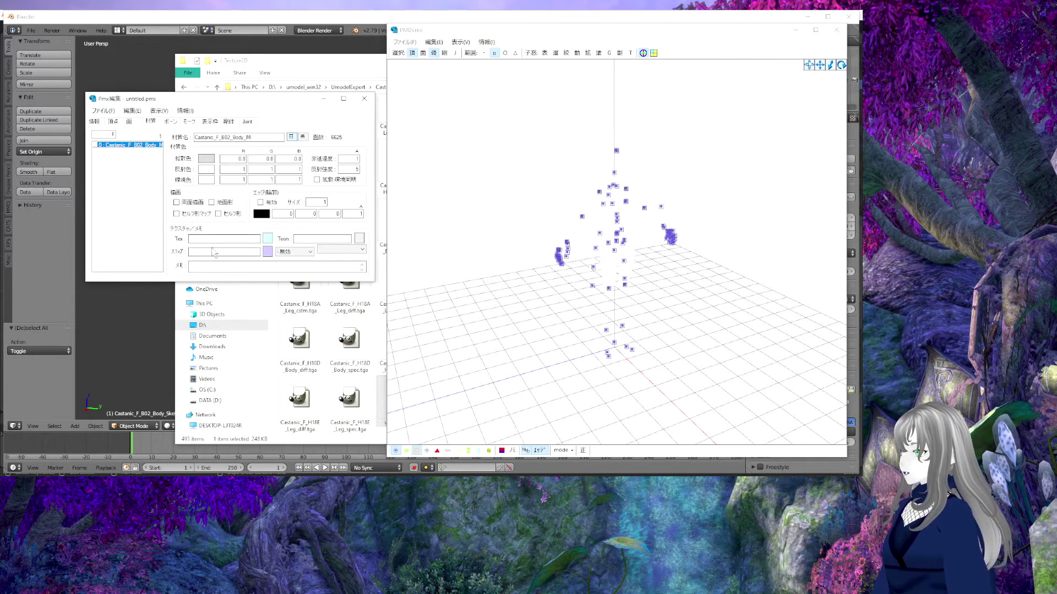
click(253, 137)
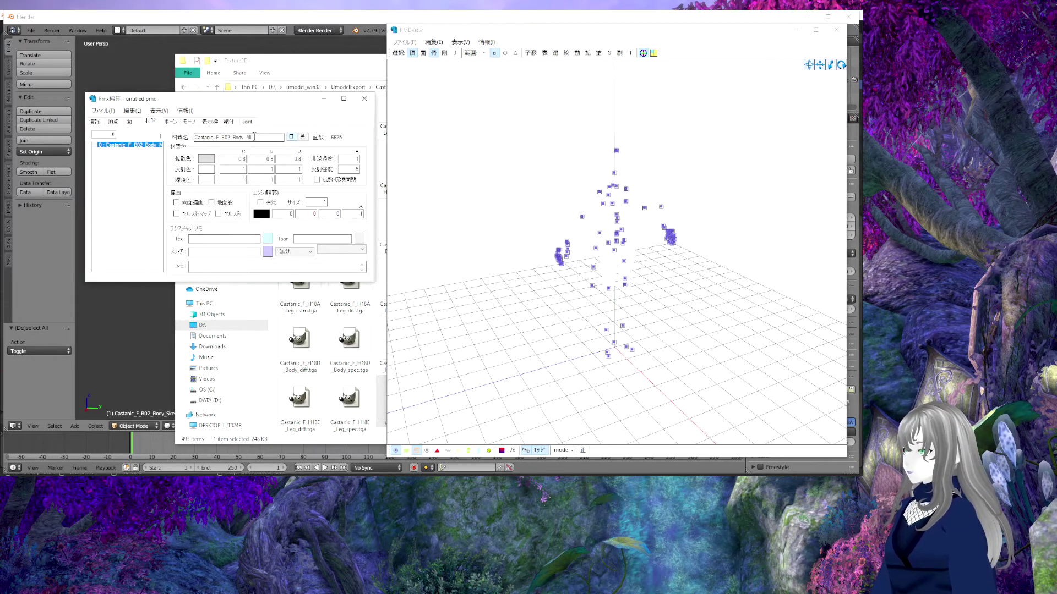
Step: Copy the Castanic_F_H02_Body_diff.tga file name from the texture folder
click(348, 324)
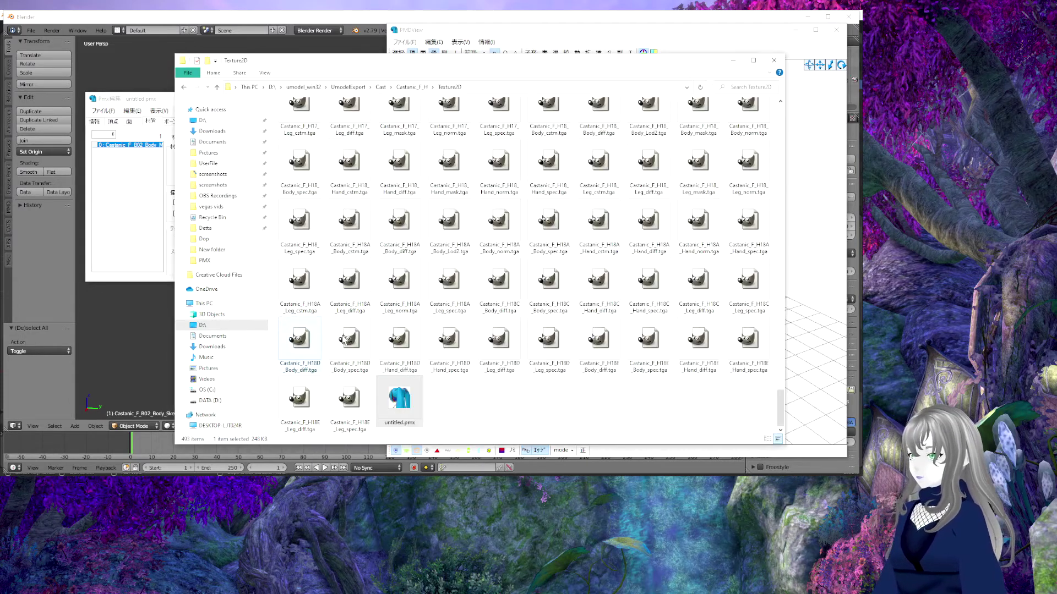
scroll(357, 332, up, 2)
scroll(356, 333, up, 2)
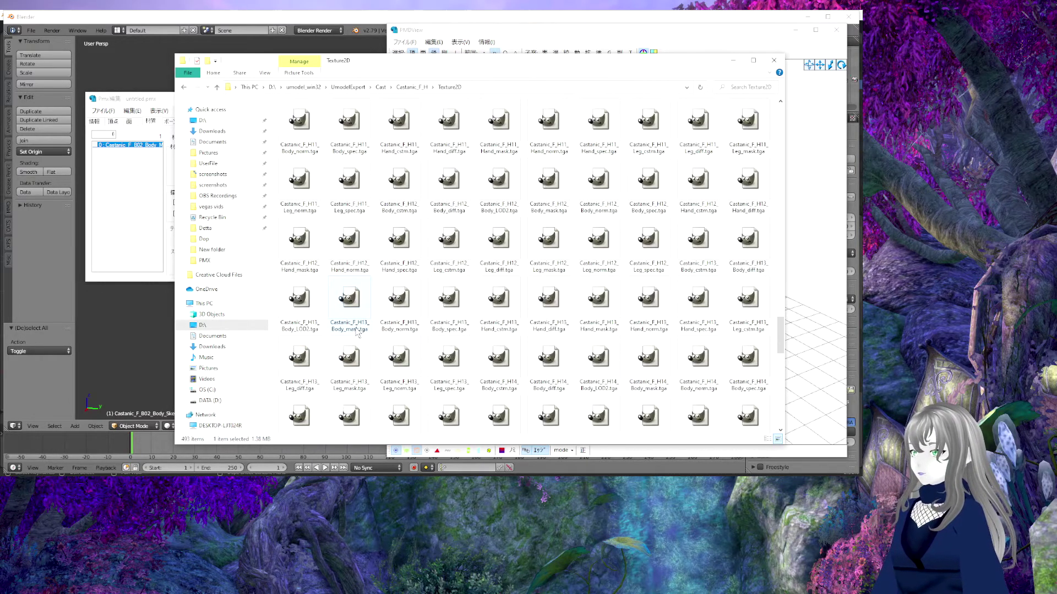
scroll(356, 333, up, 5)
scroll(357, 332, up, 5)
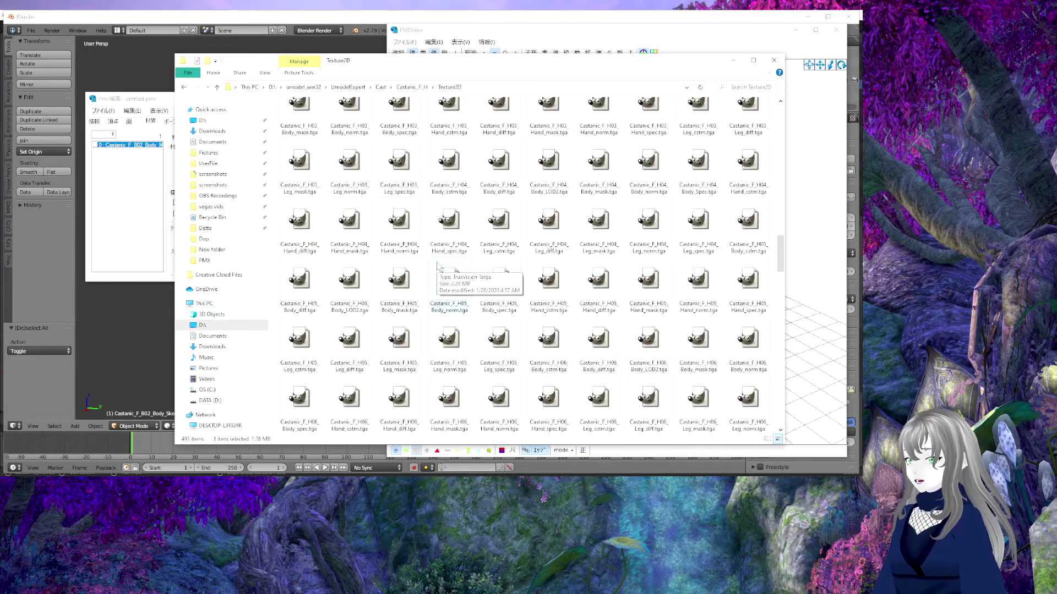
scroll(438, 270, up, 3)
click(397, 215)
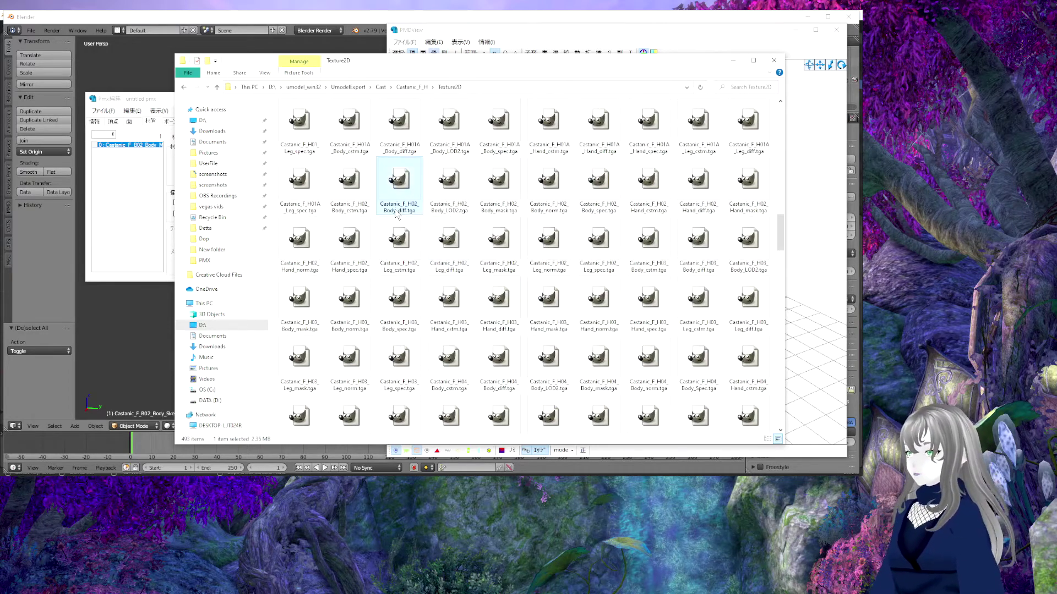
right_click(397, 211)
click(330, 294)
Step: Paste Castanic_F_H02_Body_diff.tga into the body material's Tex field and view the textured body
click(124, 190)
right_click(208, 240)
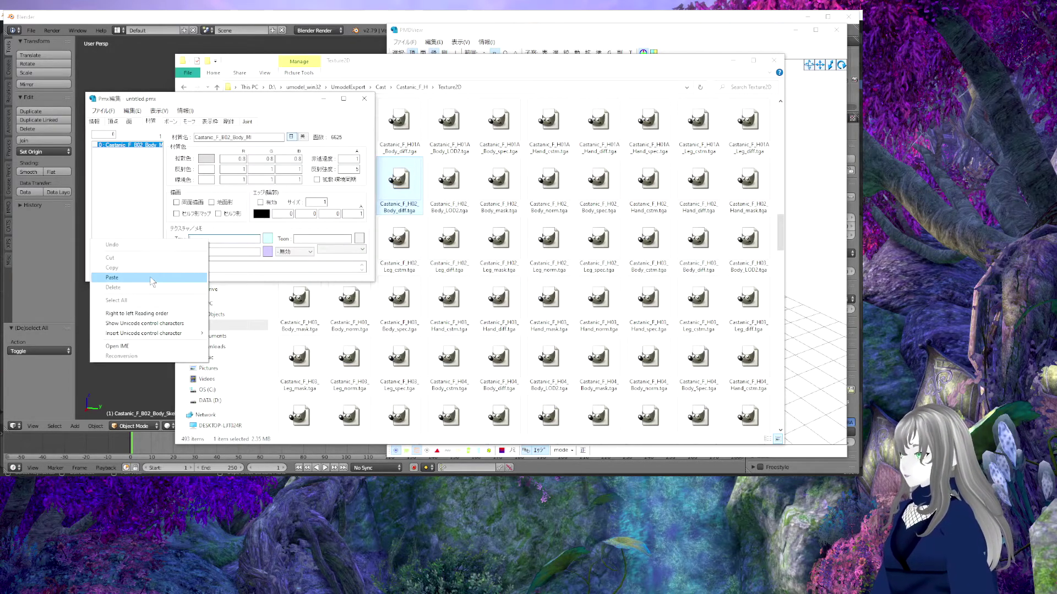
click(152, 281)
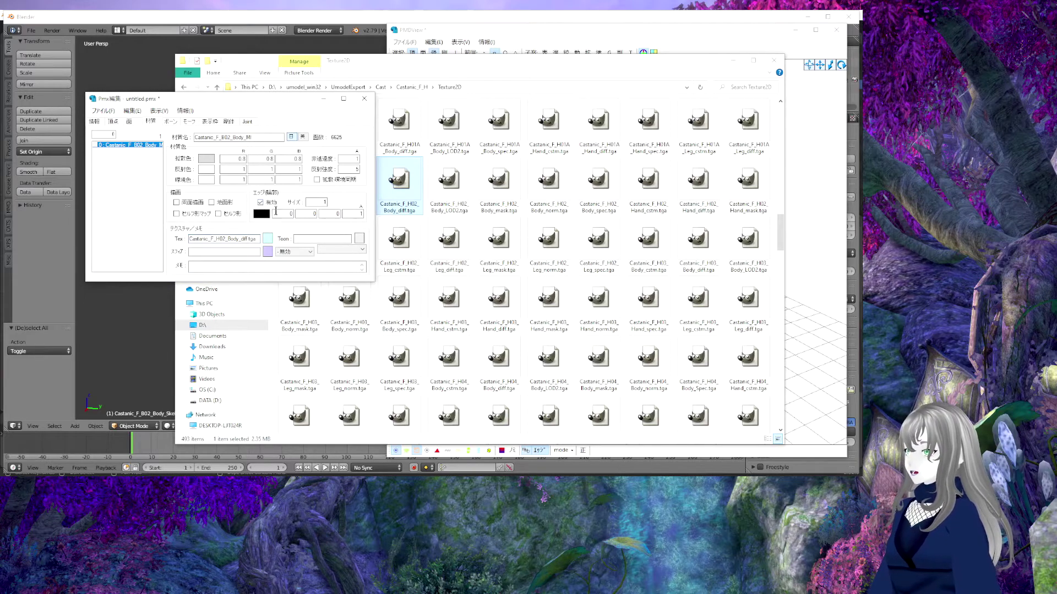
click(614, 372)
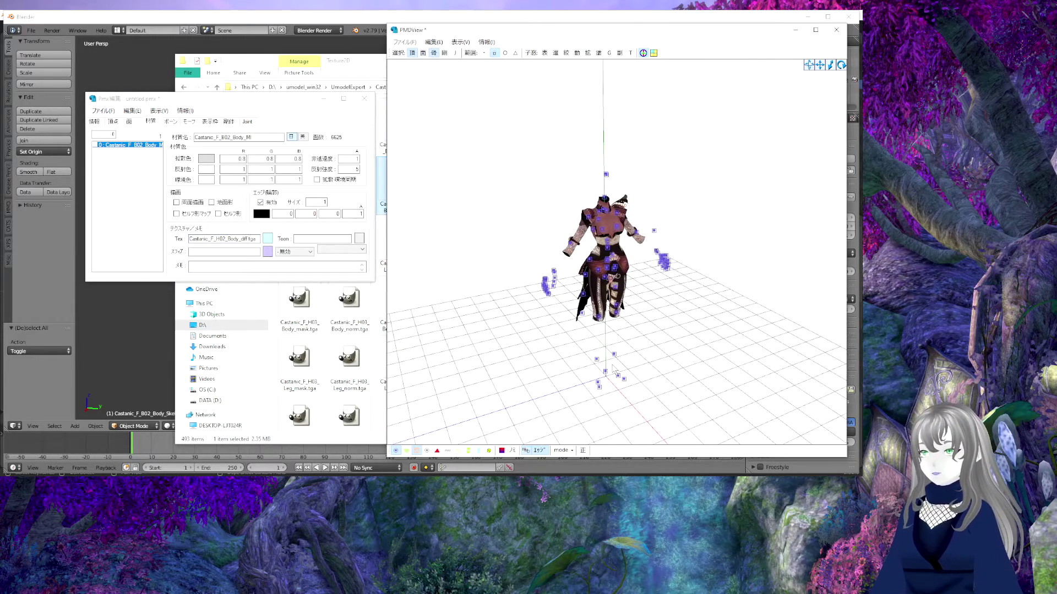
scroll(615, 366, up, 5)
scroll(614, 366, up, 3)
right_drag(615, 367, 552, 220)
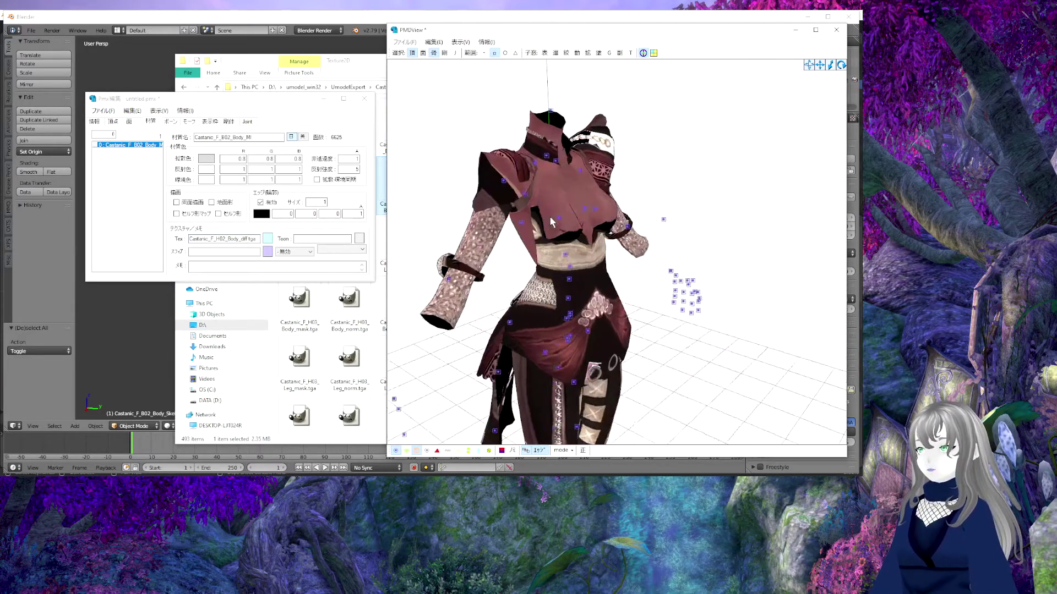
mouse_move(551, 221)
right_down()
mouse_move(562, 241)
mouse_move(570, 194)
mouse_move(559, 222)
mouse_move(576, 230)
mouse_move(491, 237)
right_up()
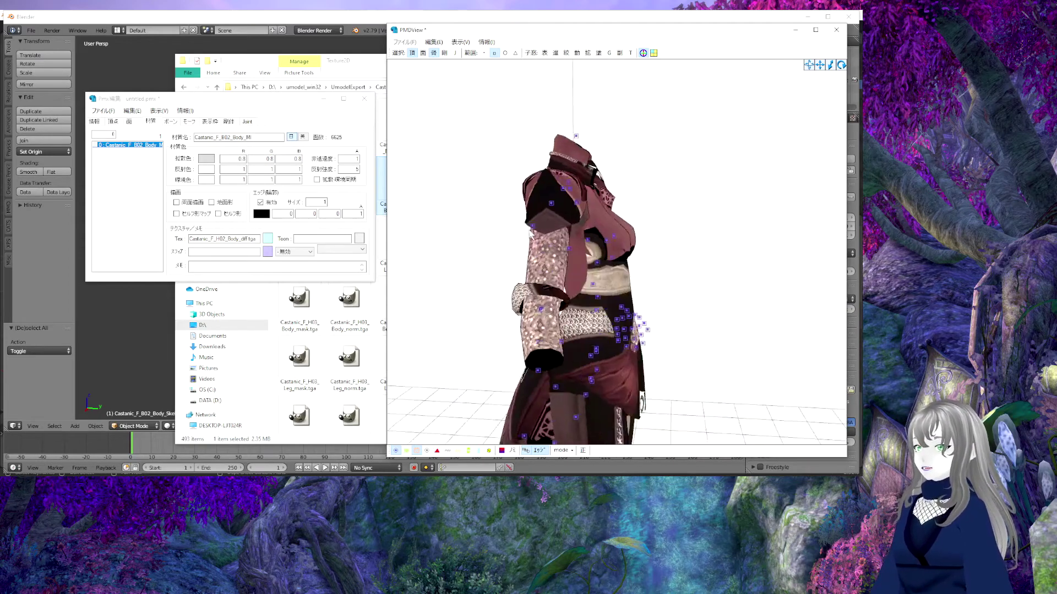
right_drag(490, 236, 577, 410)
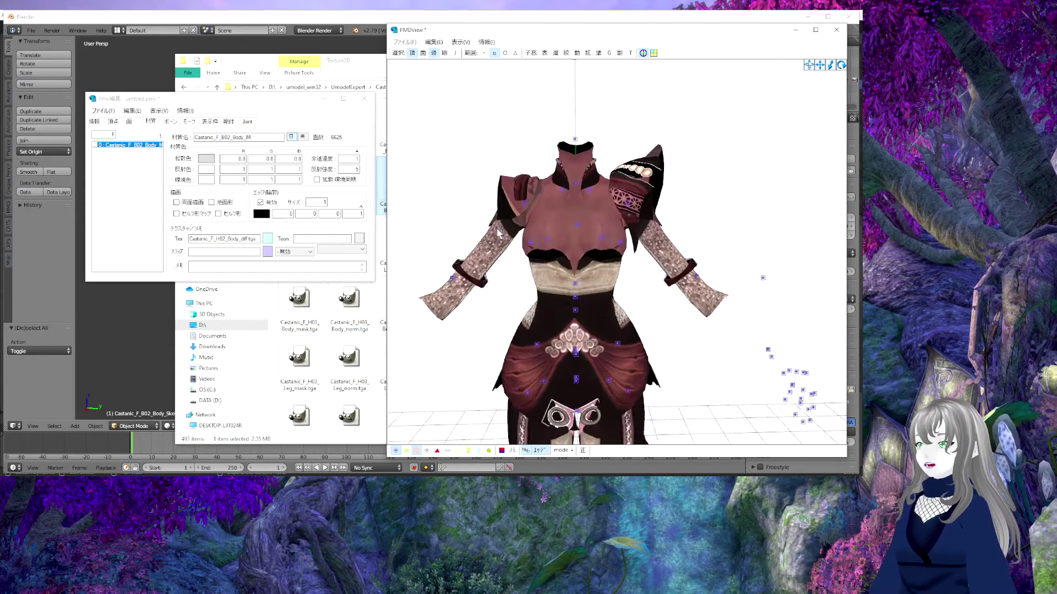
click(566, 450)
click(600, 454)
click(569, 243)
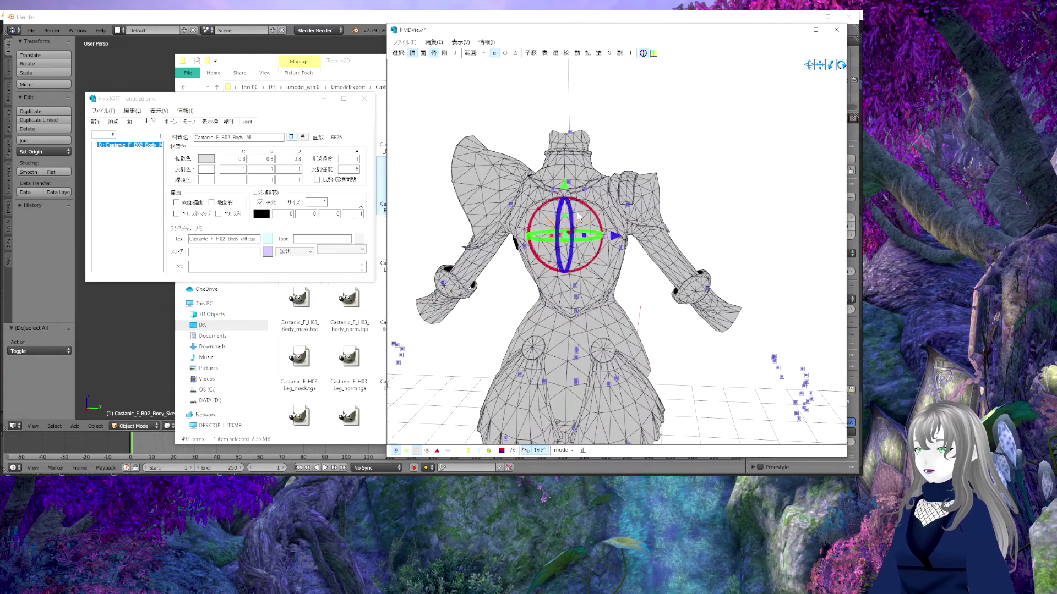
right_drag(570, 242, 467, 316)
click(467, 316)
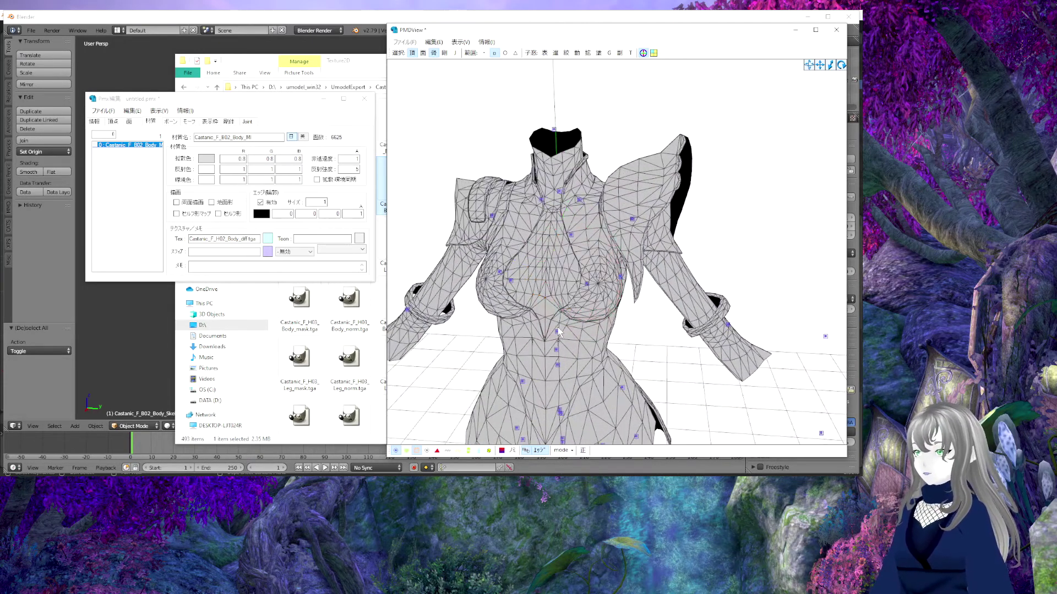
click(559, 346)
click(572, 229)
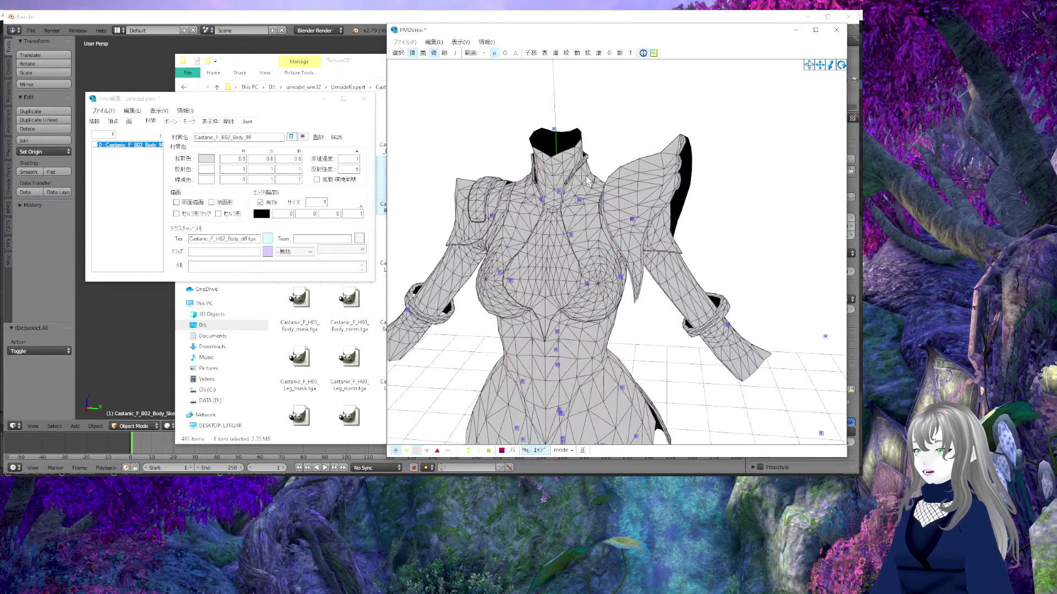
click(566, 207)
click(595, 248)
click(618, 225)
click(691, 288)
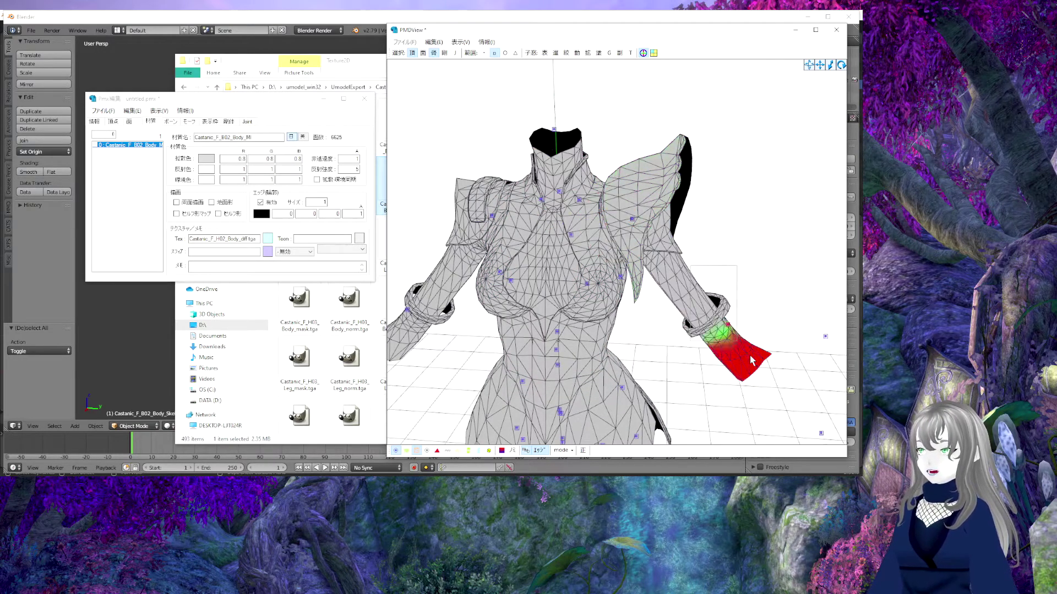
click(719, 364)
click(742, 410)
mouse_move(571, 374)
right_down()
mouse_move(506, 354)
mouse_move(579, 300)
mouse_move(456, 294)
right_up()
click(620, 290)
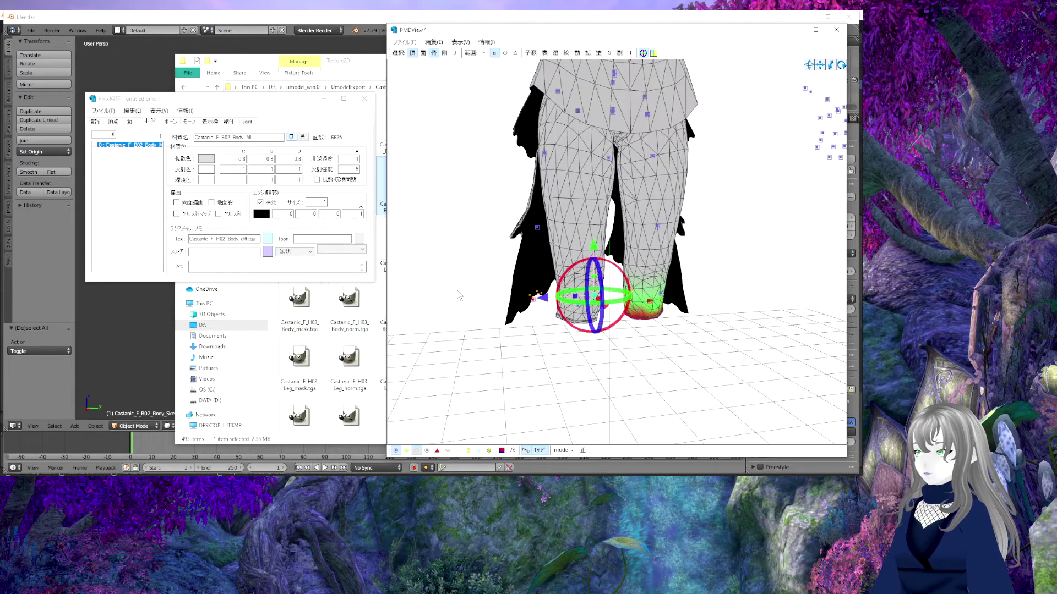
click(456, 295)
mouse_move(495, 253)
right_down()
mouse_move(485, 317)
mouse_move(495, 340)
right_up()
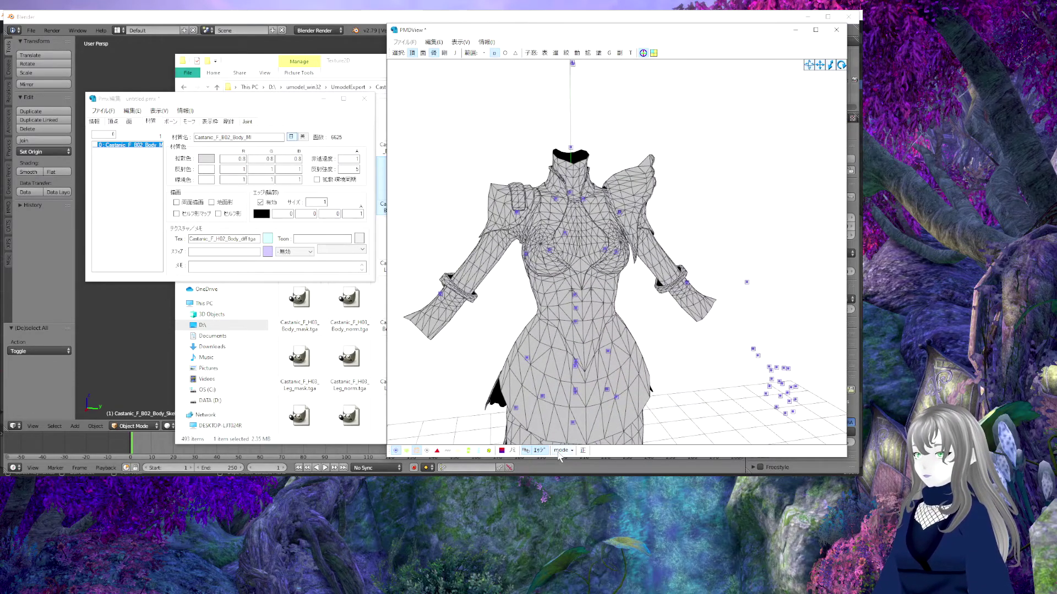
click(561, 450)
click(608, 397)
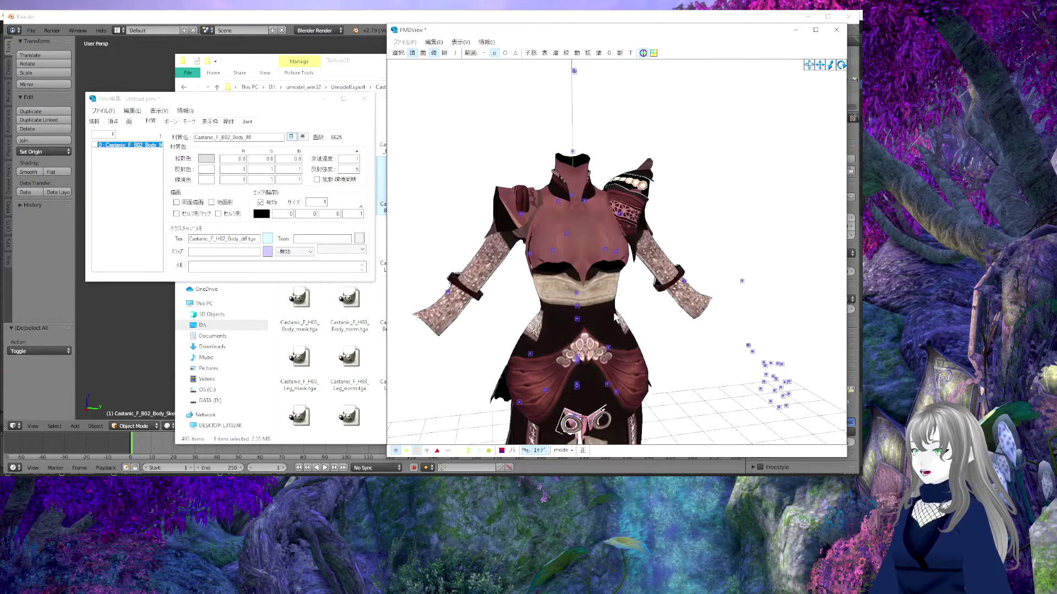
right_drag(616, 316, 597, 323)
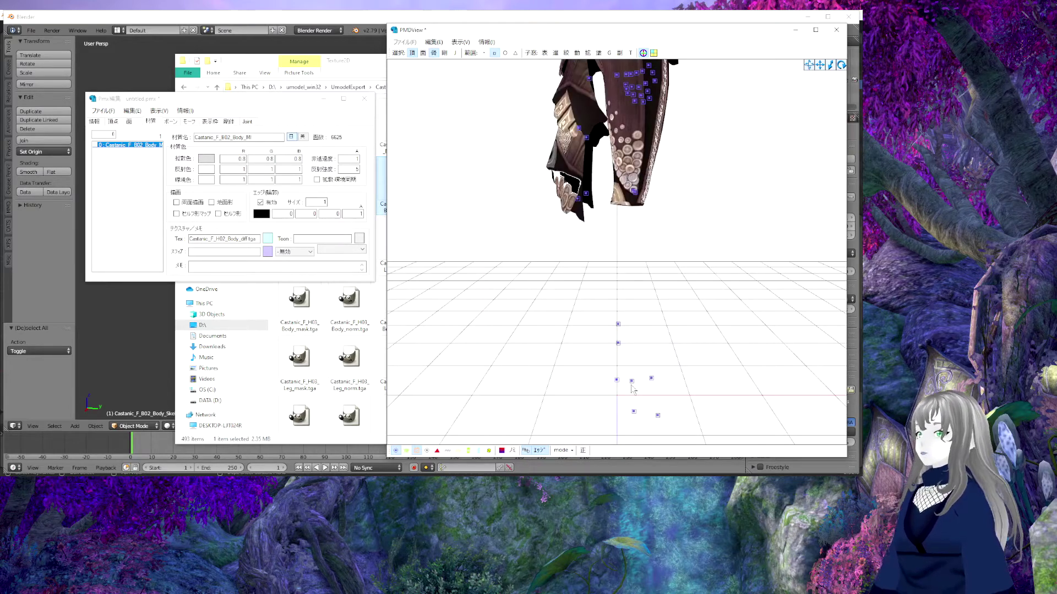
Step: Load B02.pmx into PMX Editor in place of the untitled model and orbit the textured body
click(348, 297)
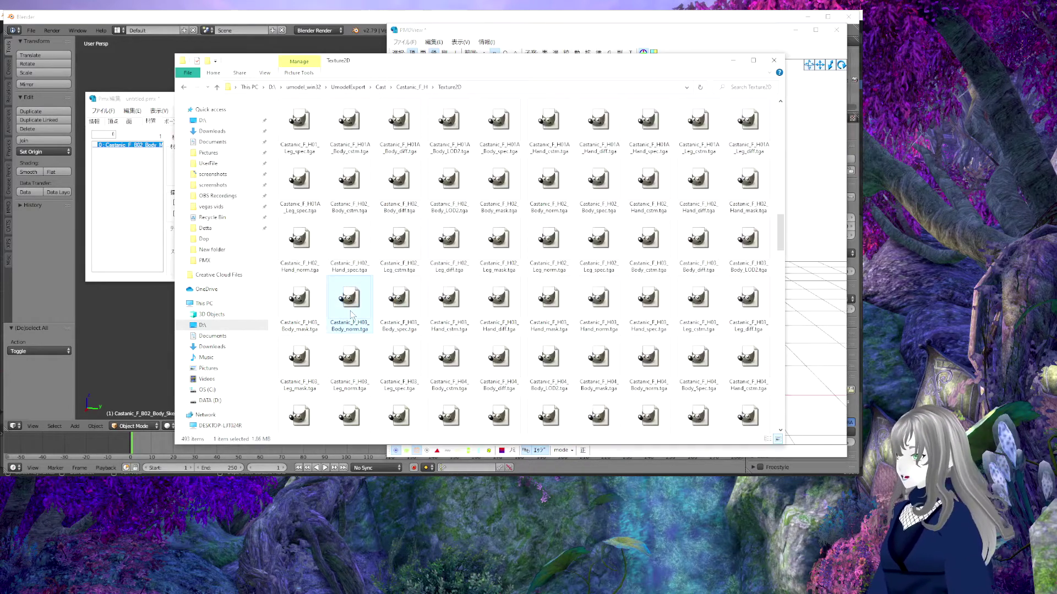
scroll(350, 273, up, 3)
scroll(351, 231, up, 3)
scroll(353, 206, up, 3)
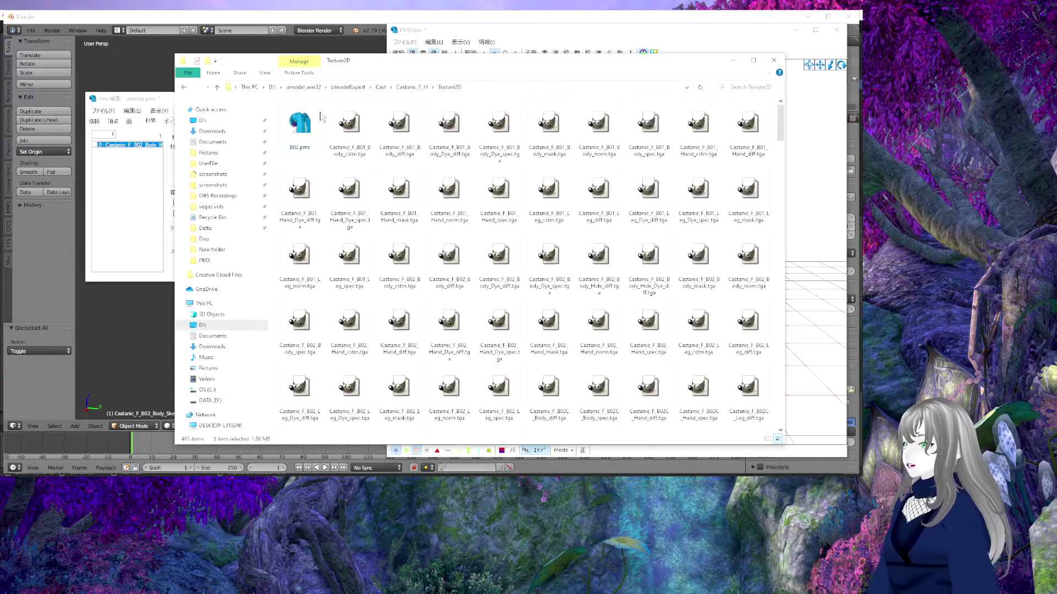
drag(300, 124, 150, 216)
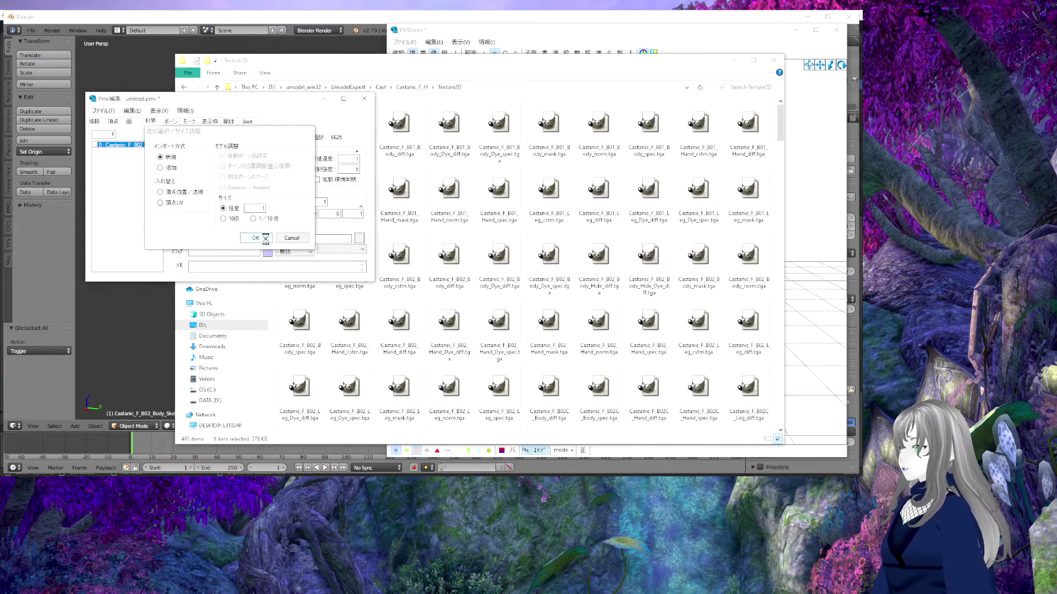
click(258, 238)
click(450, 280)
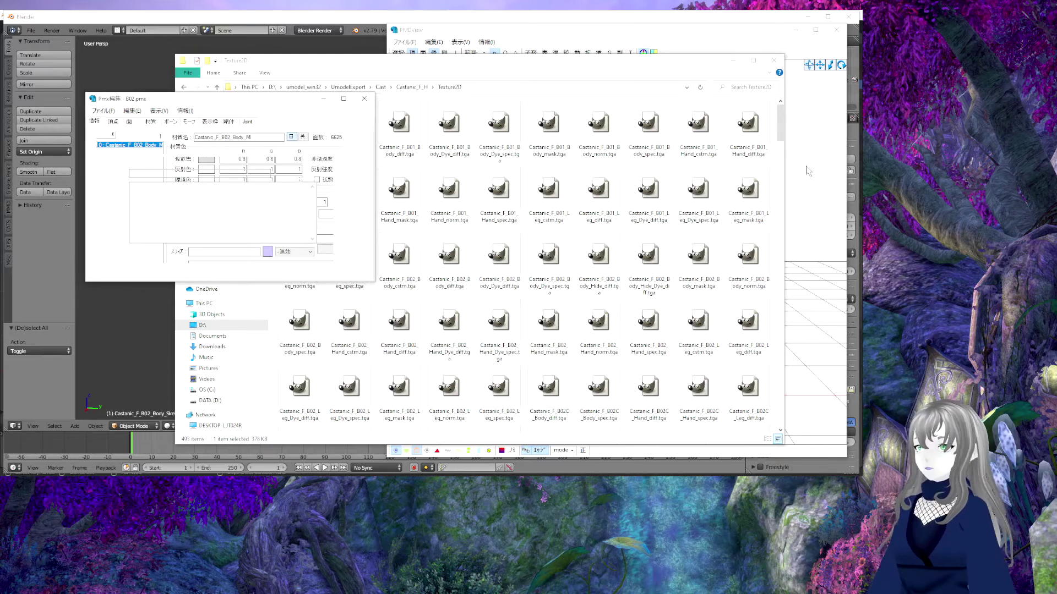
right_drag(611, 248, 656, 228)
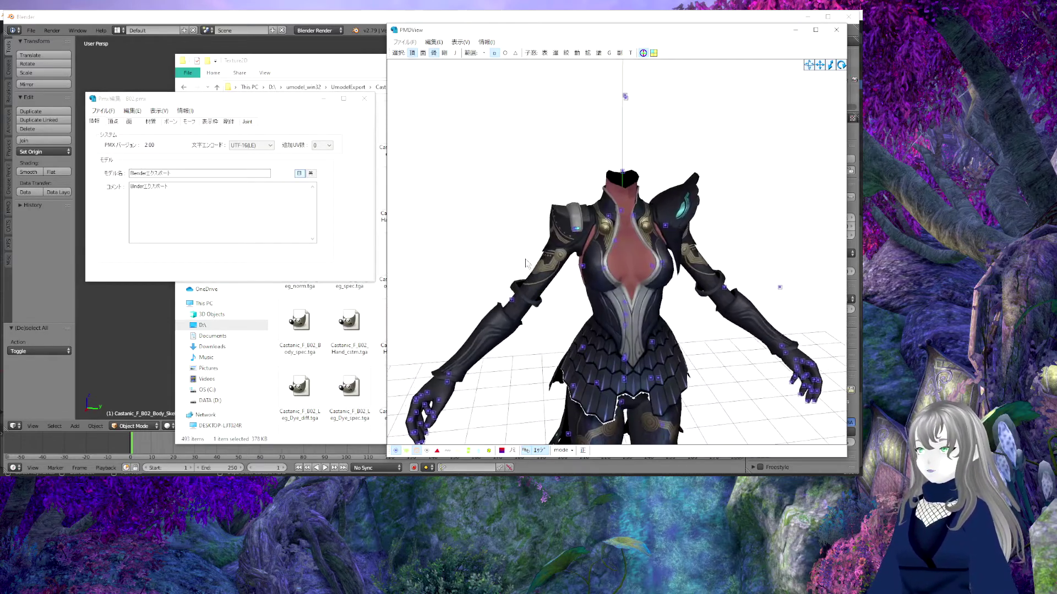
mouse_move(655, 228)
right_down()
mouse_move(501, 269)
mouse_move(609, 64)
right_up()
mouse_move(609, 64)
middle_down()
mouse_move(539, 169)
mouse_move(538, 263)
middle_up()
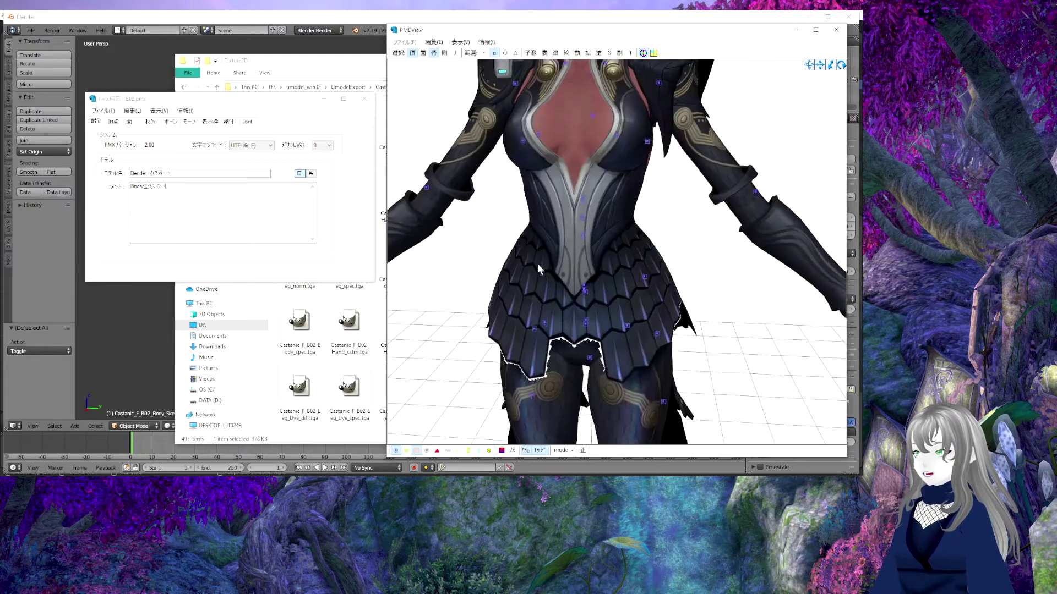
right_drag(537, 263, 538, 257)
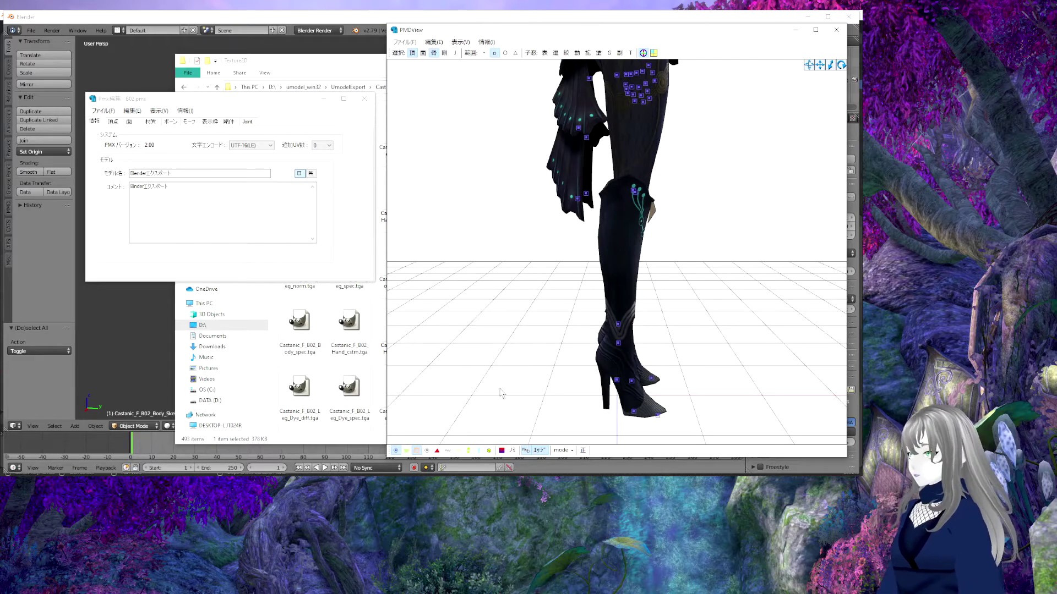
right_drag(612, 209, 552, 287)
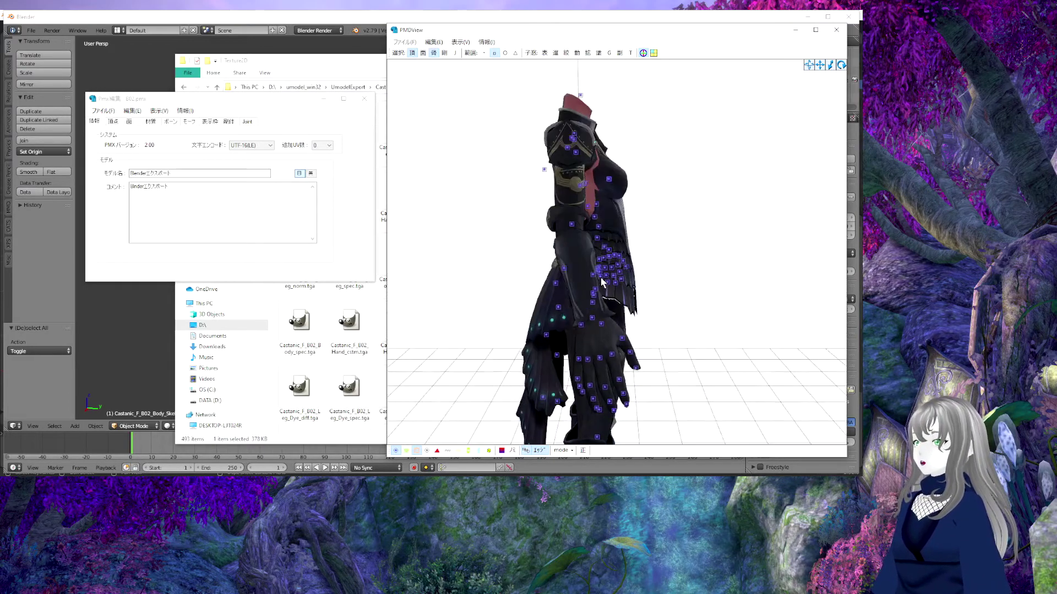
right_drag(551, 287, 530, 293)
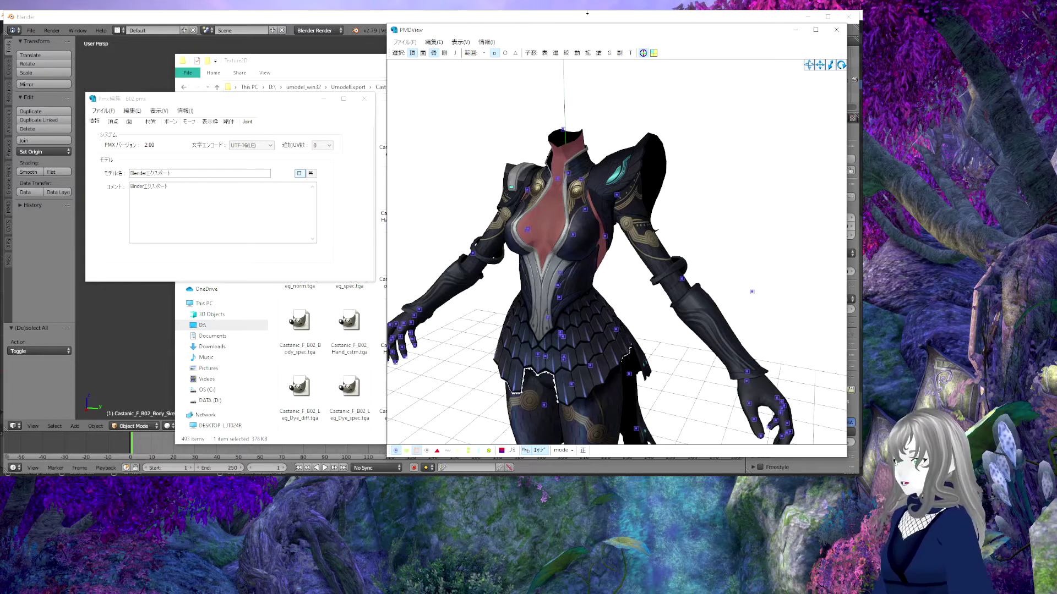
click(232, 26)
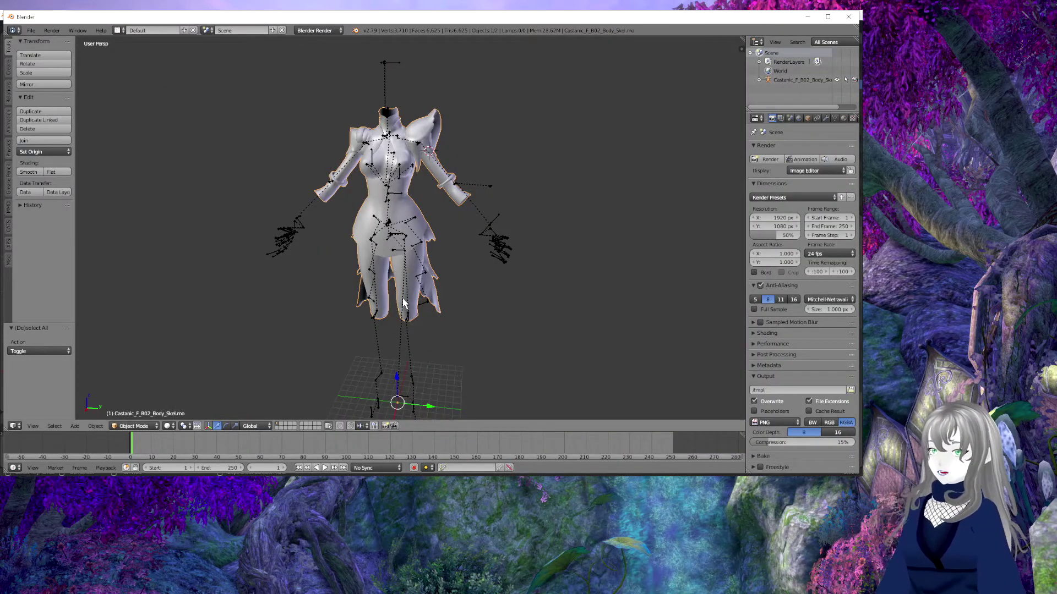